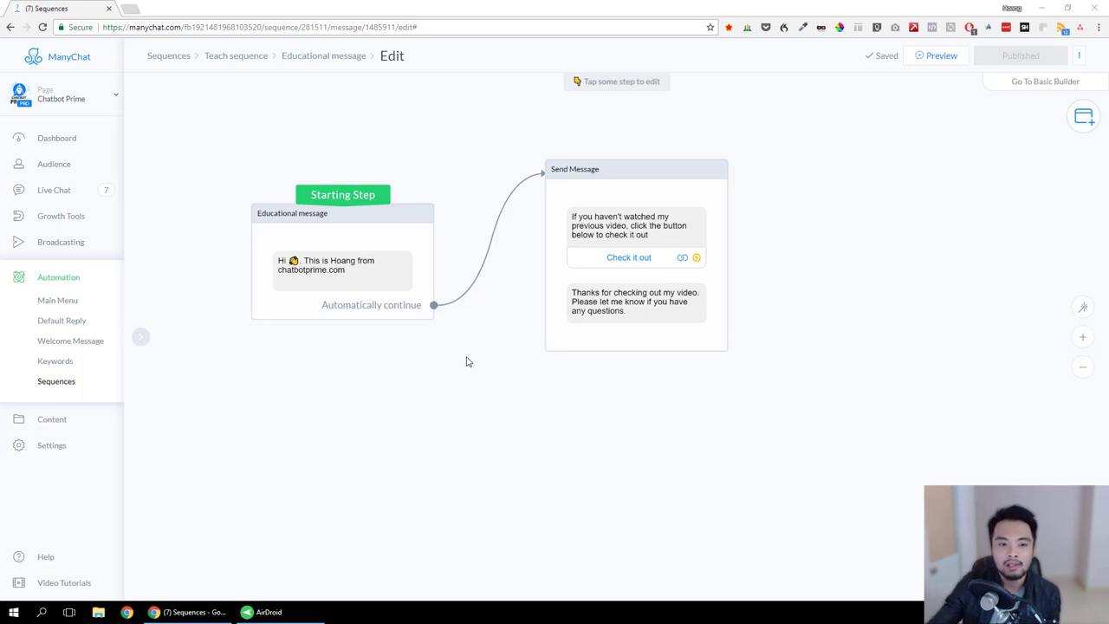
drag(520, 366, 474, 375)
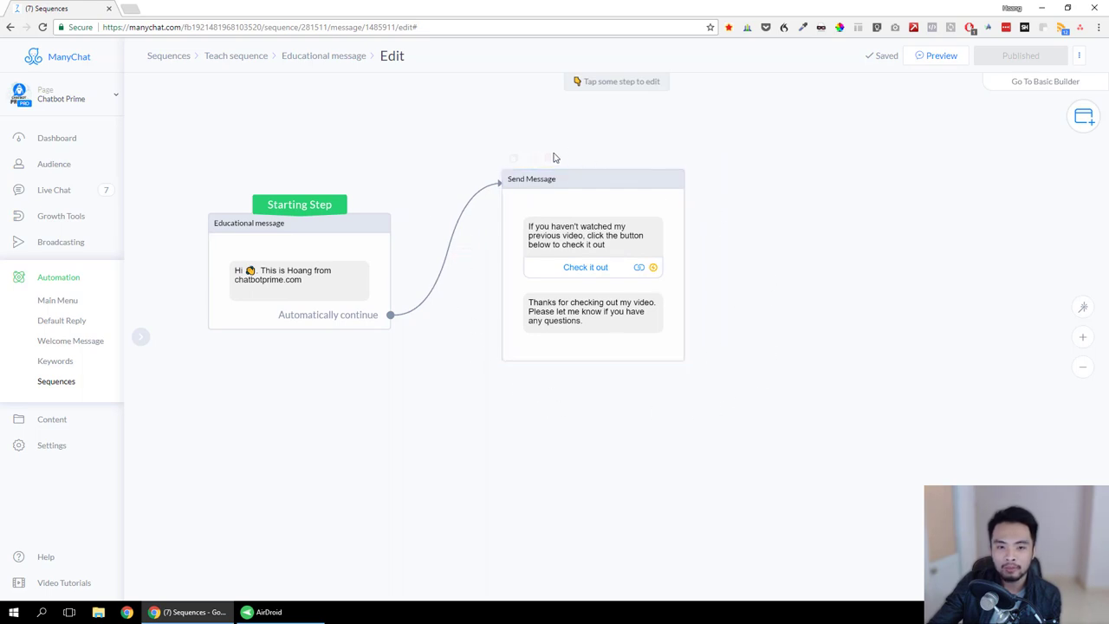
scroll(803, 280, down, 1)
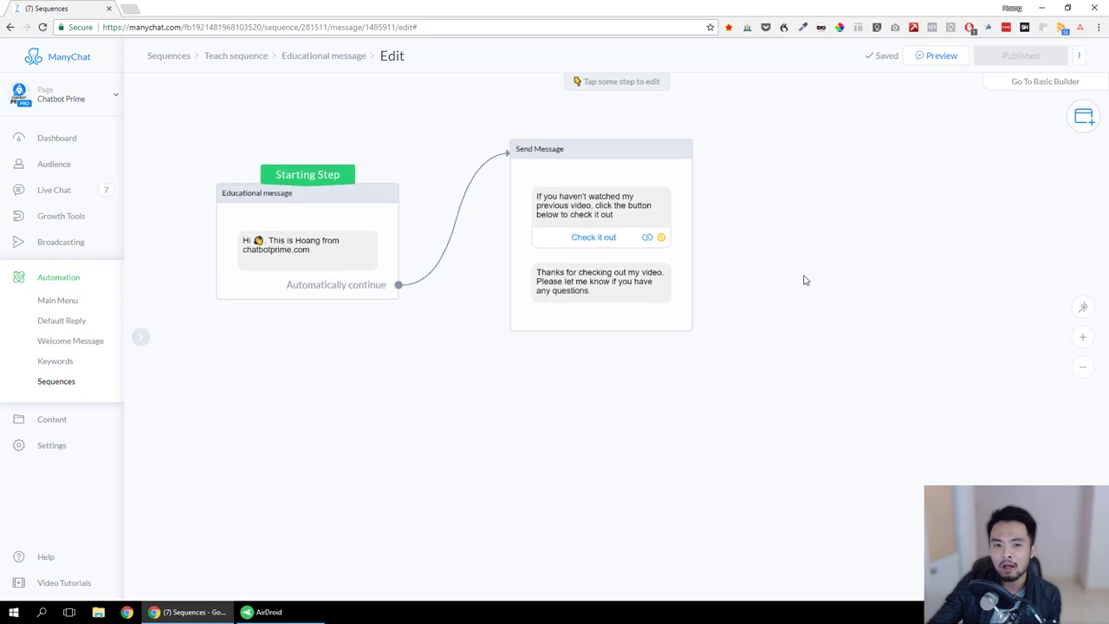
scroll(797, 339, up, 1)
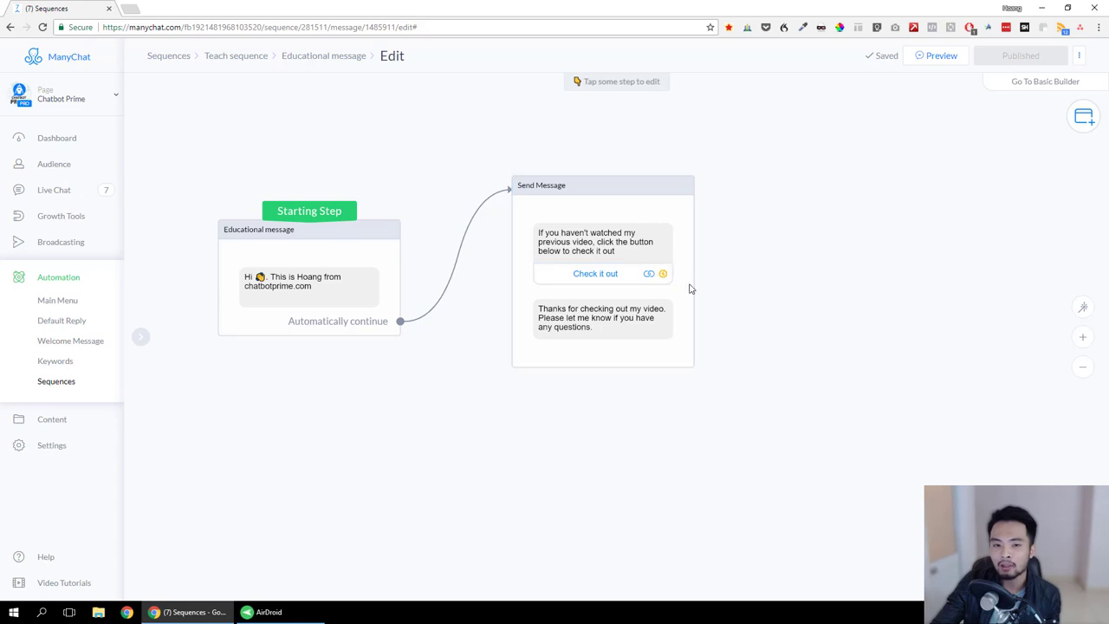
drag(754, 362, 713, 363)
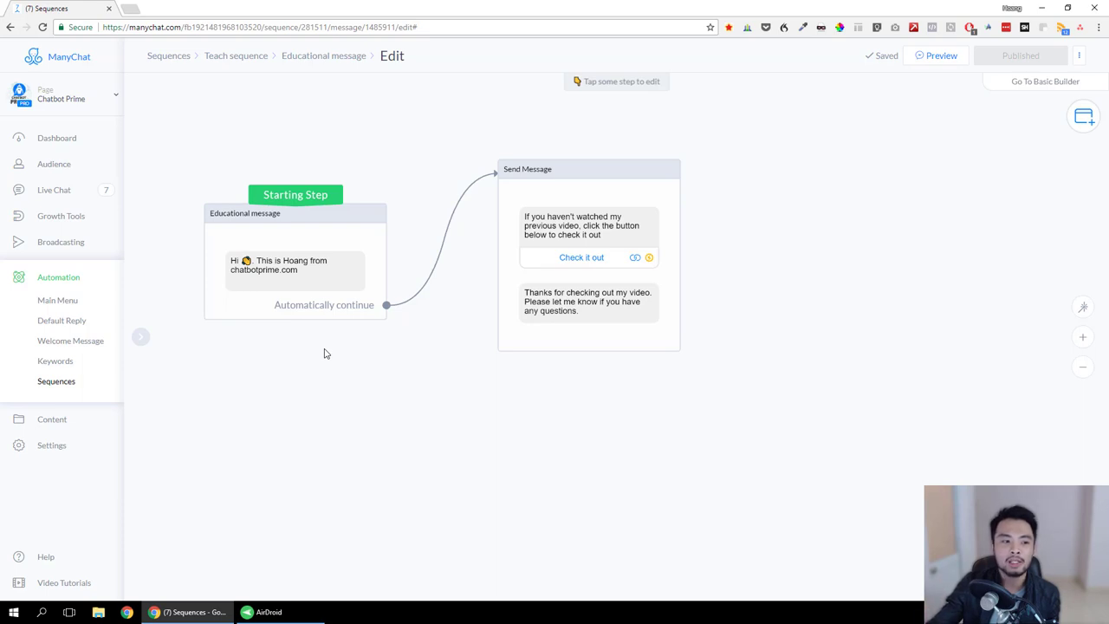
drag(475, 403, 403, 428)
click(555, 366)
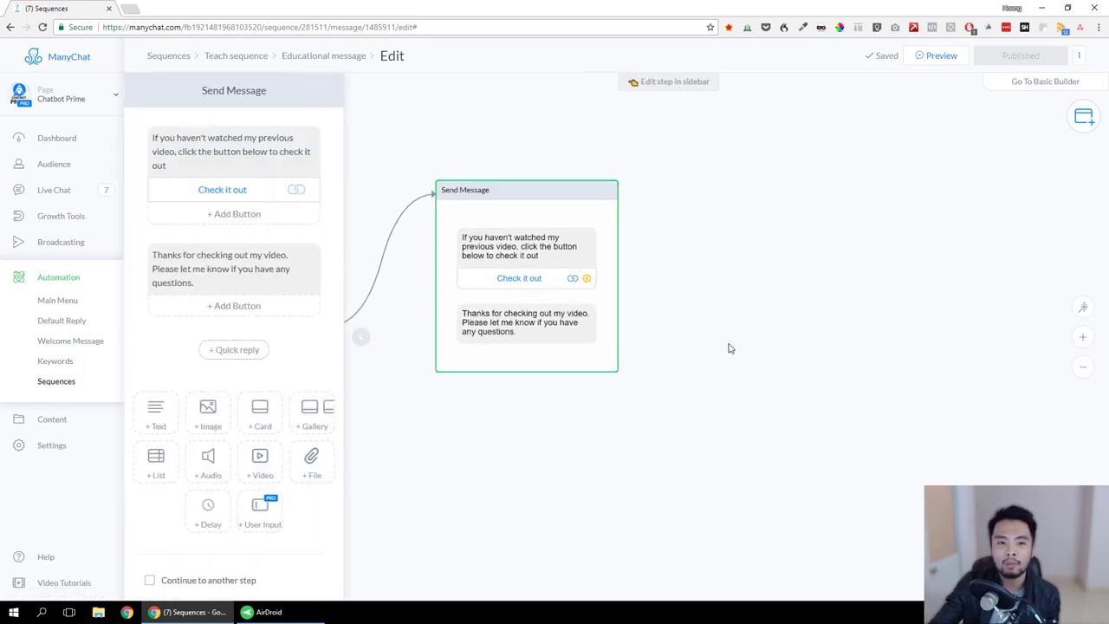
click(693, 405)
click(459, 373)
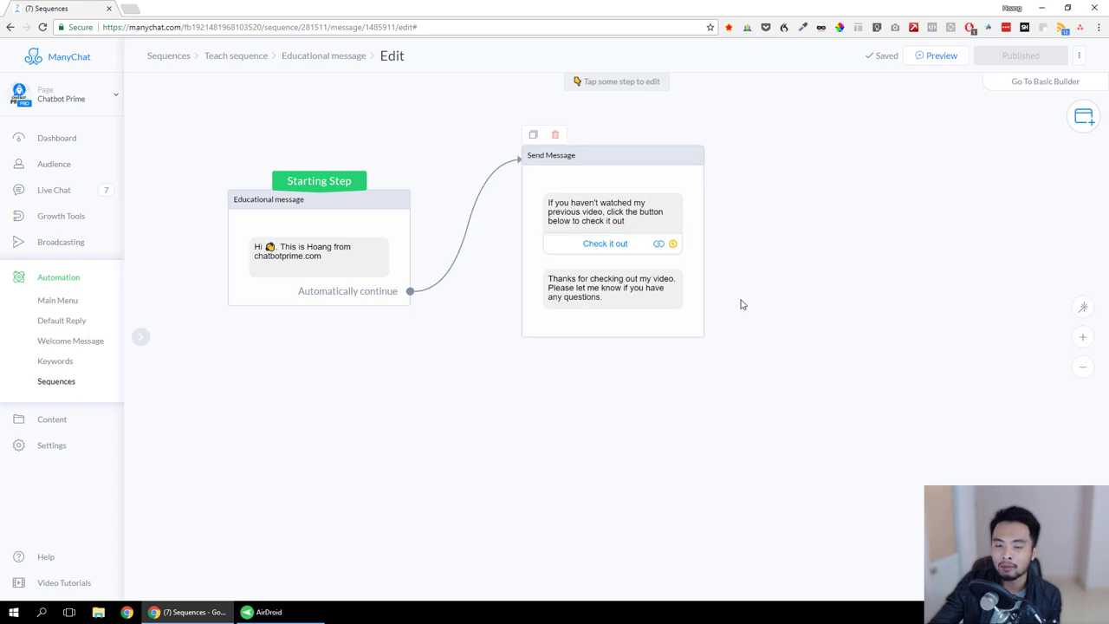
drag(767, 286, 792, 269)
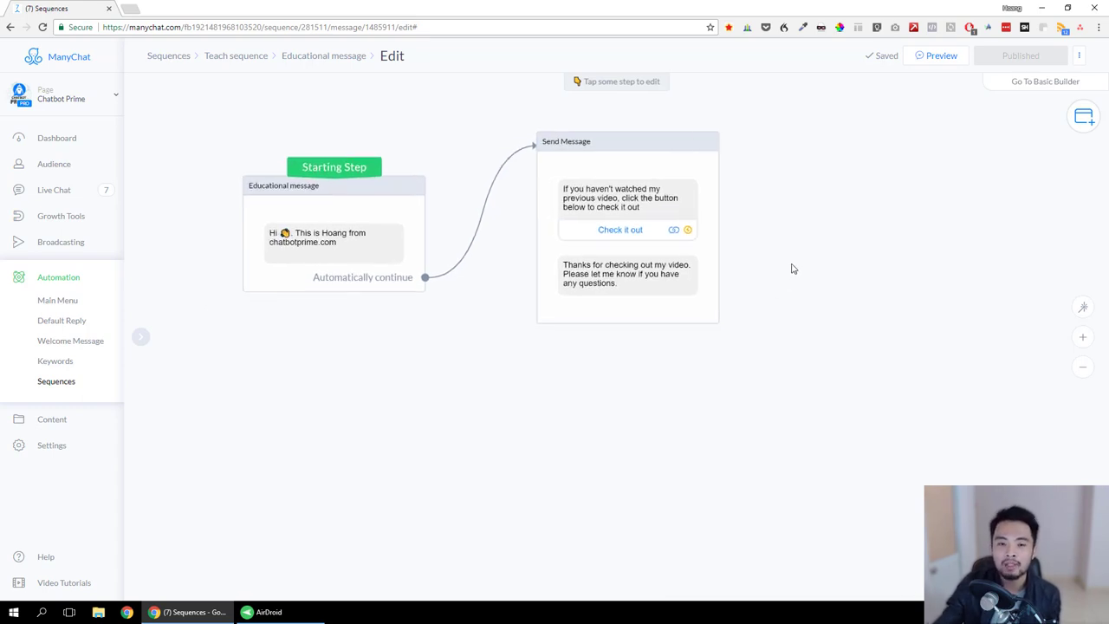
Connect the Check it out button to a new Actions step that adds the existing tag visited.
drag(751, 250, 645, 271)
click(689, 275)
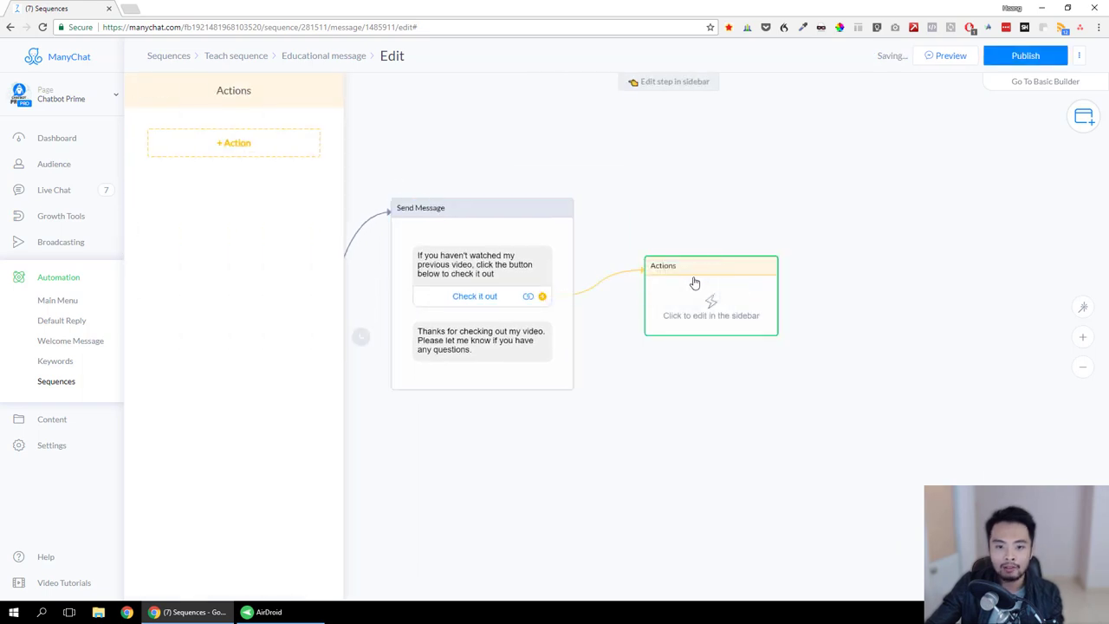
click(237, 146)
click(183, 171)
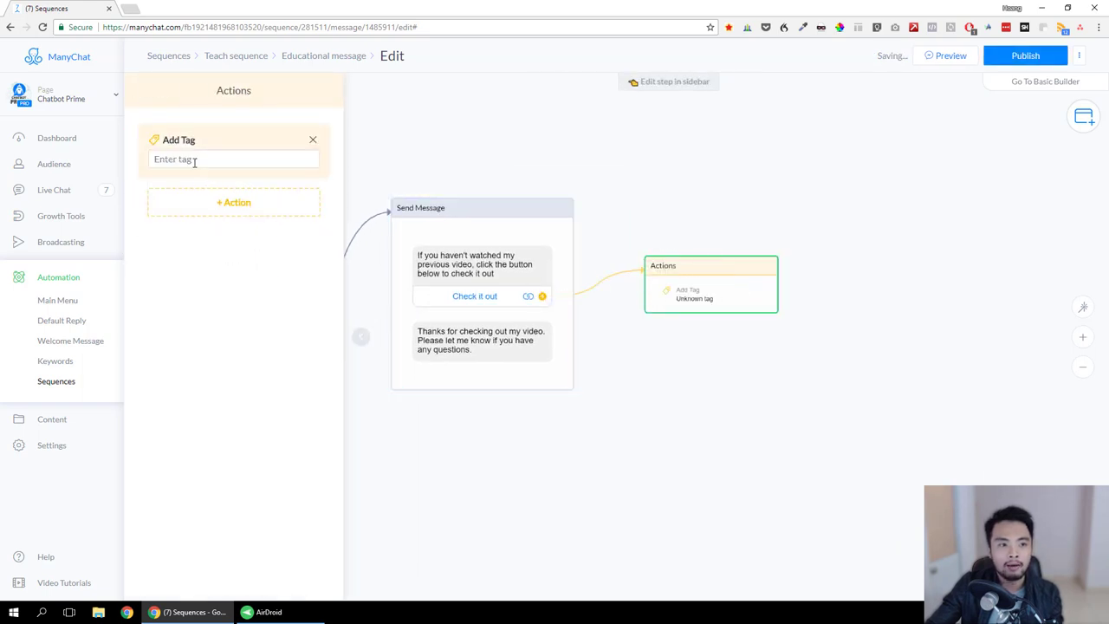
click(197, 162)
text(vi)
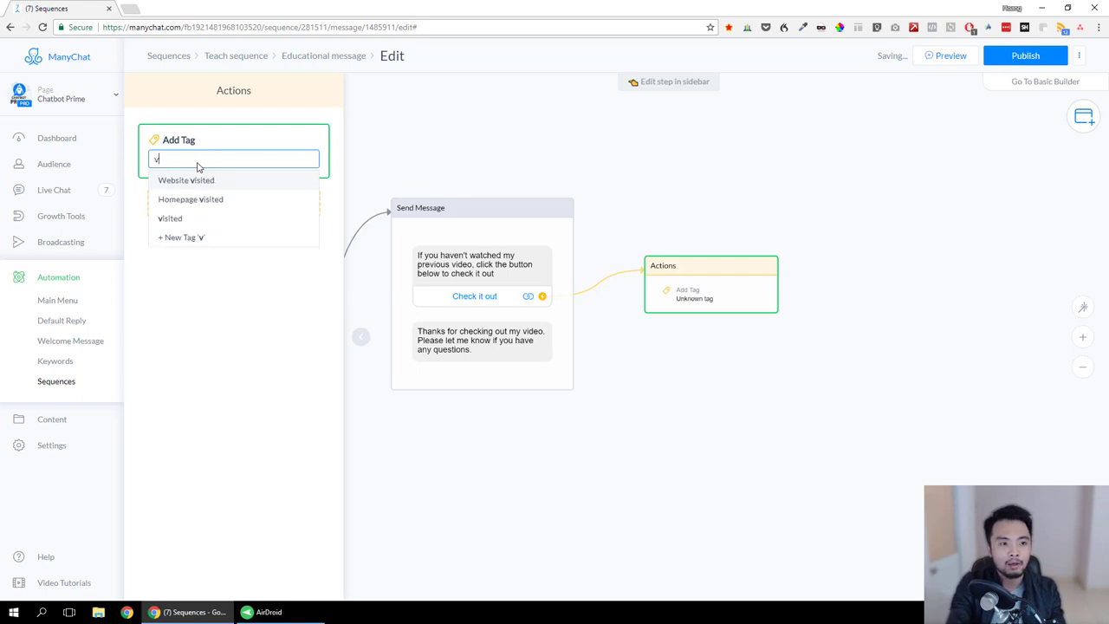
click(176, 217)
drag(727, 270, 759, 218)
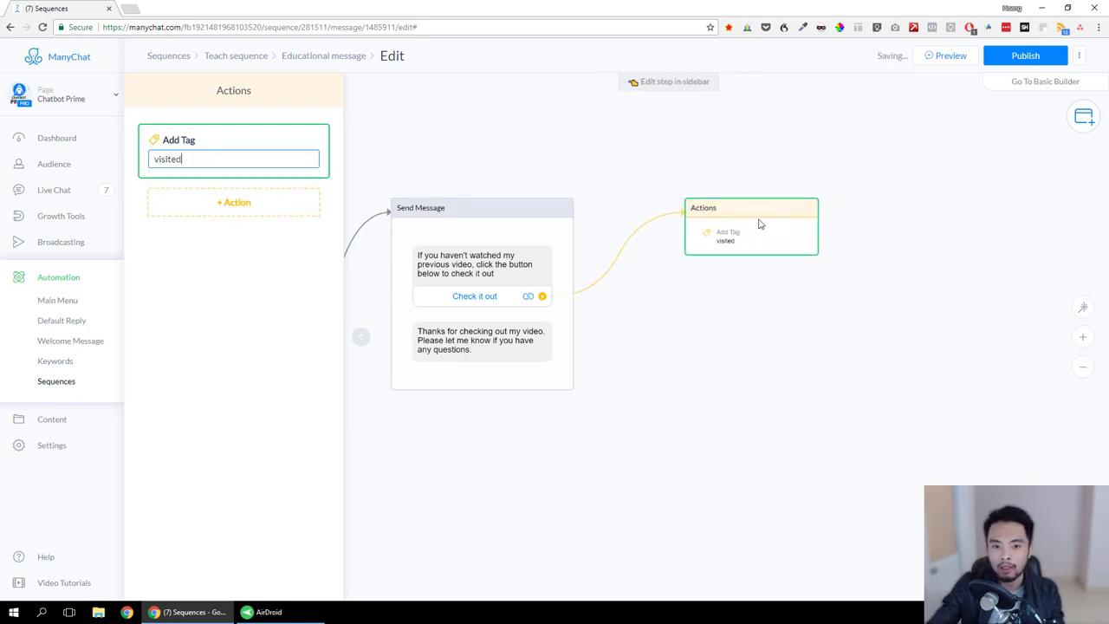
Copy the "Thanks for checking out my video" text and delete its text block from the Send Message step.
click(511, 286)
click(239, 287)
triple_click(239, 287)
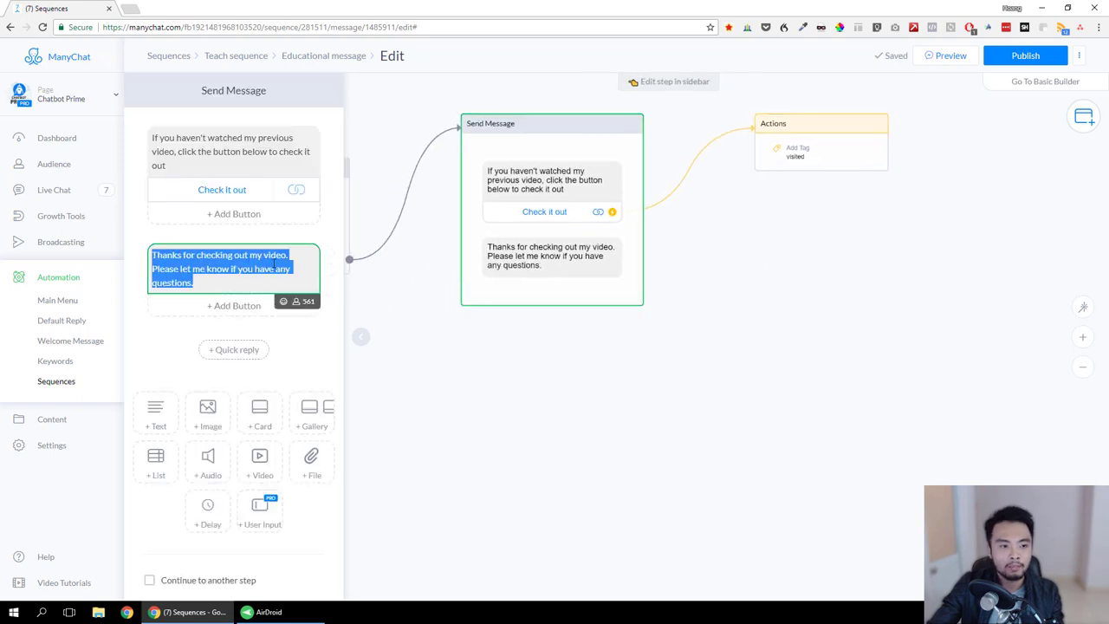
click(330, 251)
click(643, 136)
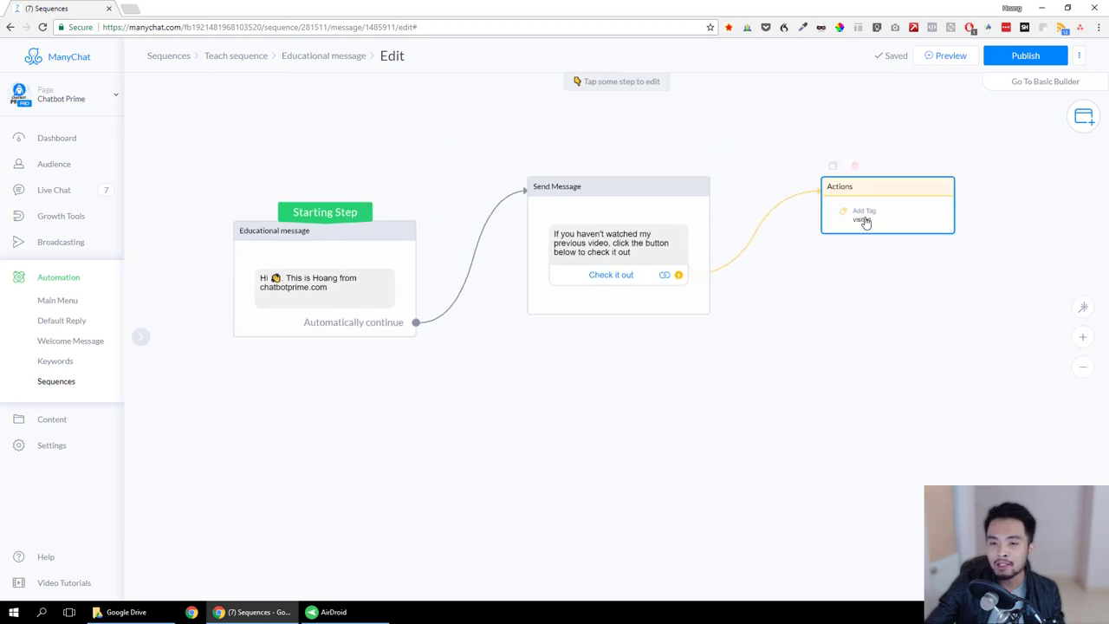
Make the Send Message step continue automatically to another newly added Send Message step.
click(644, 295)
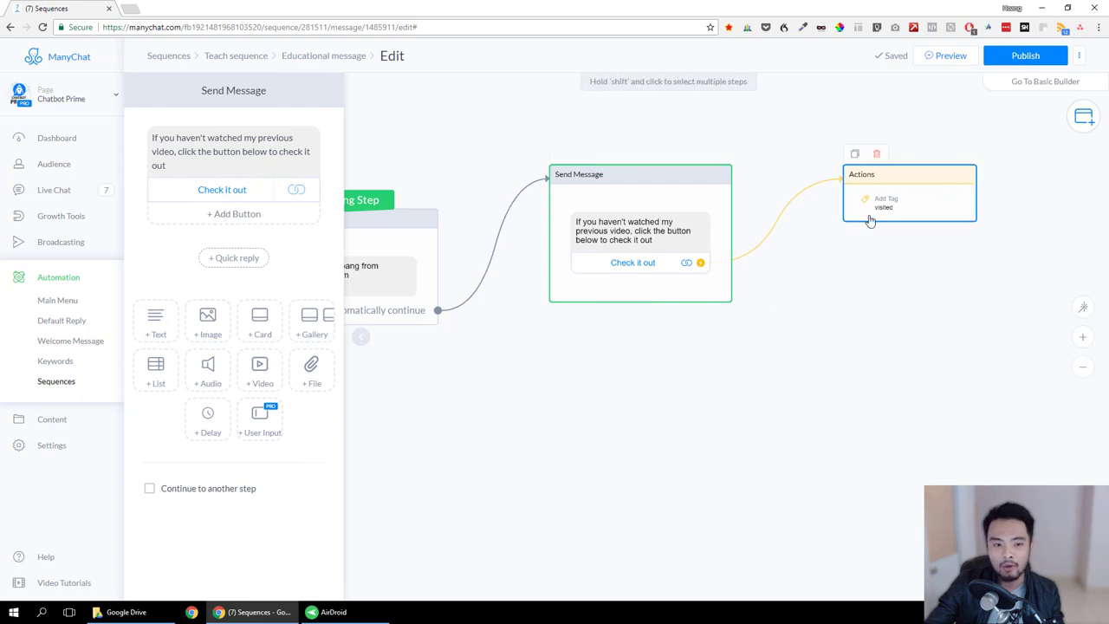
click(197, 490)
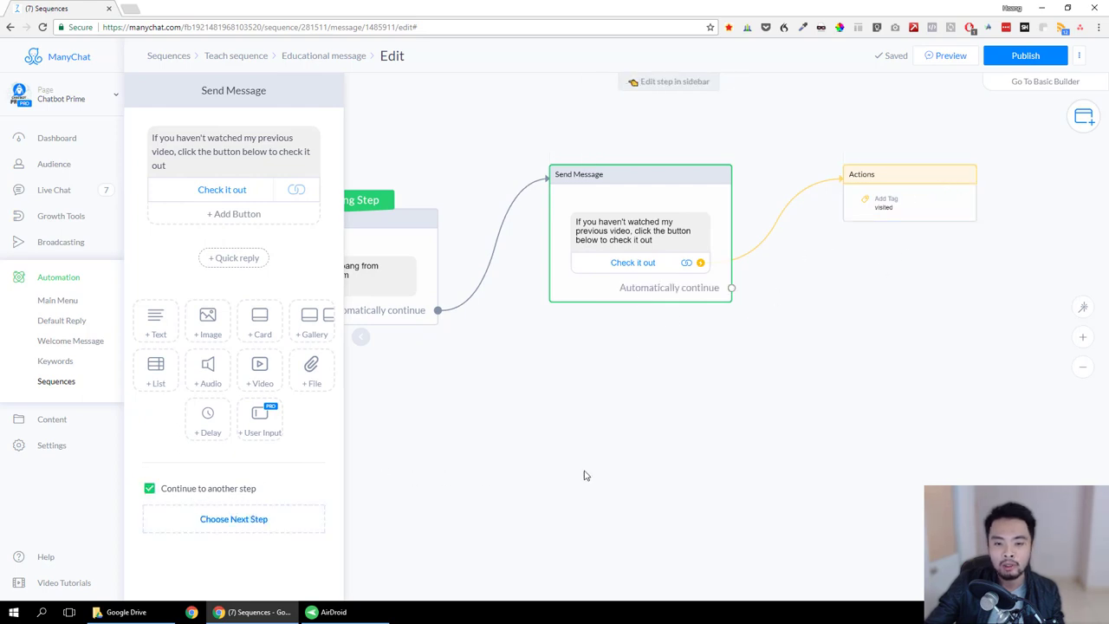
drag(708, 287, 736, 355)
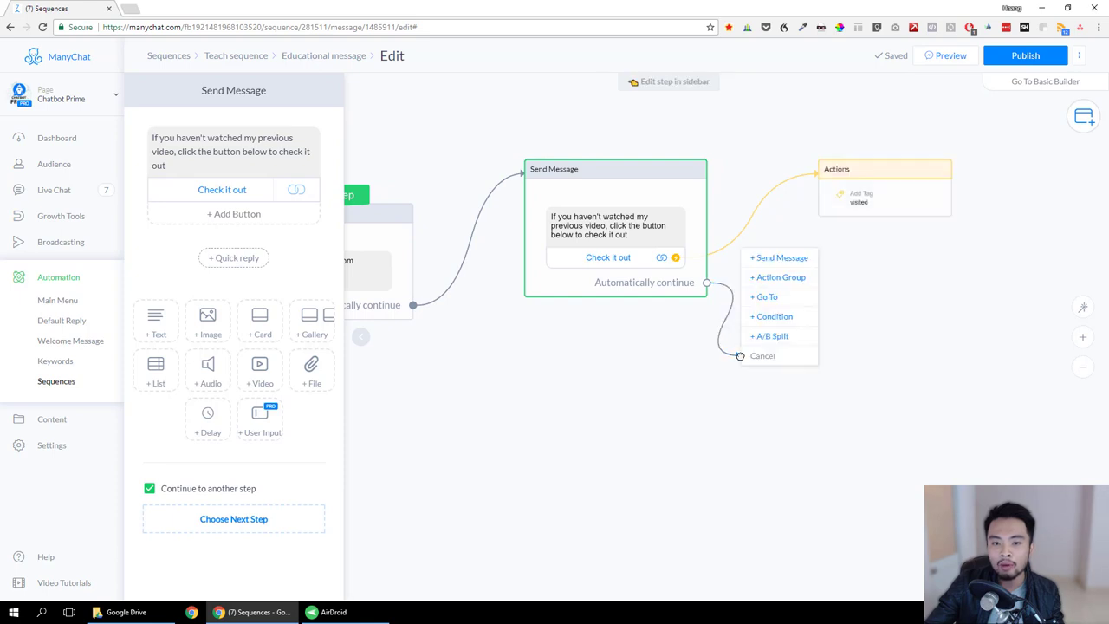
click(790, 258)
Place a 3-second delay without the typing indicator above the text block in Send Message #1, and fill the text with a blank space.
click(203, 146)
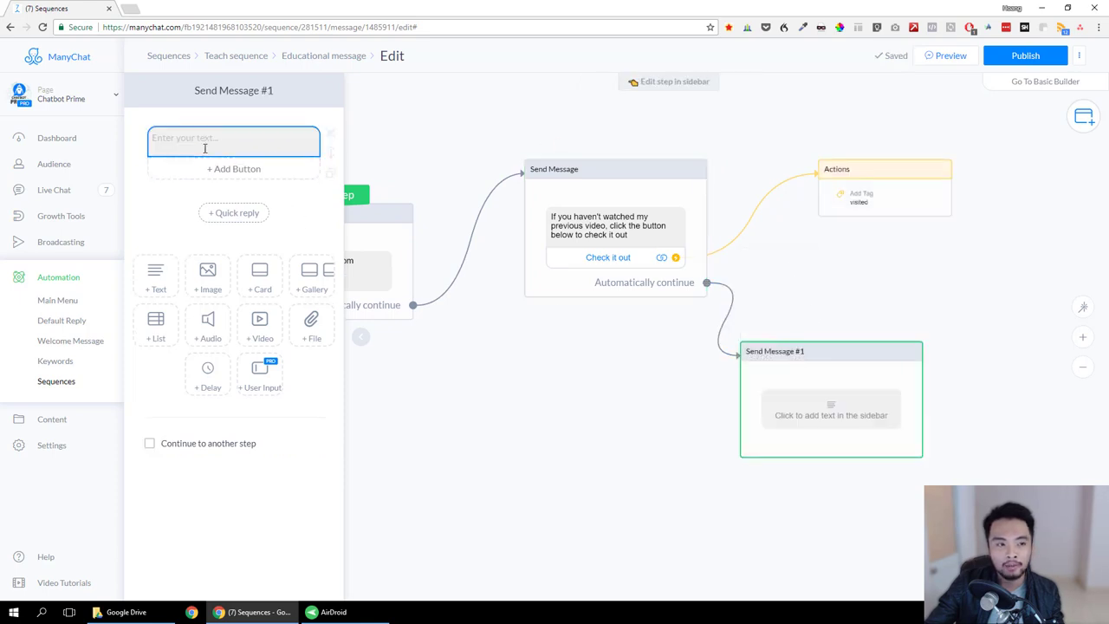
click(201, 387)
drag(327, 219, 327, 153)
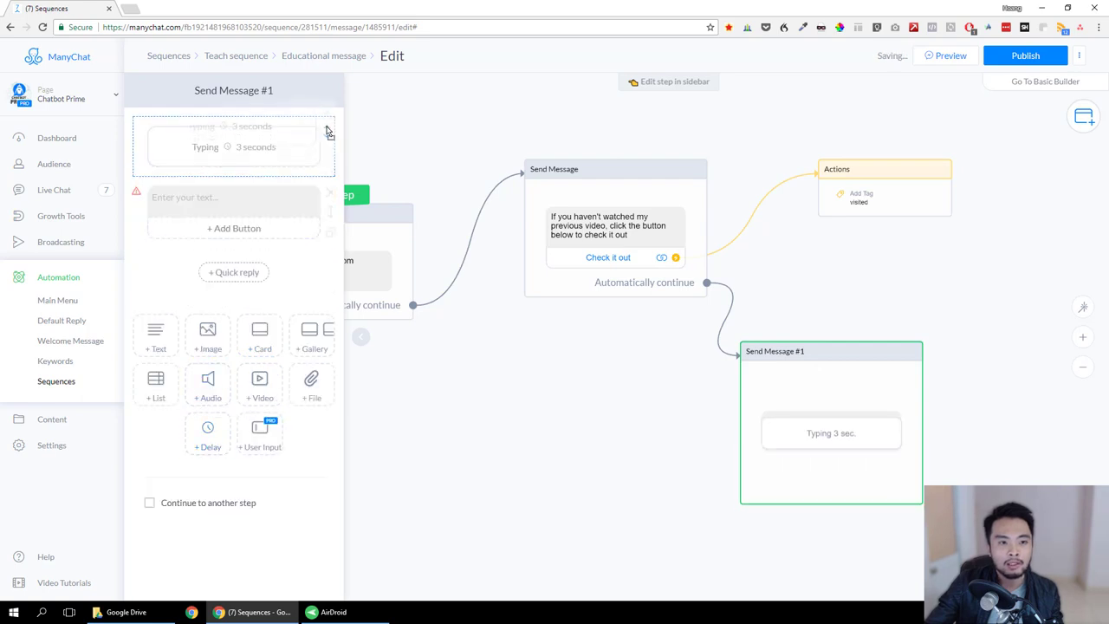
click(302, 161)
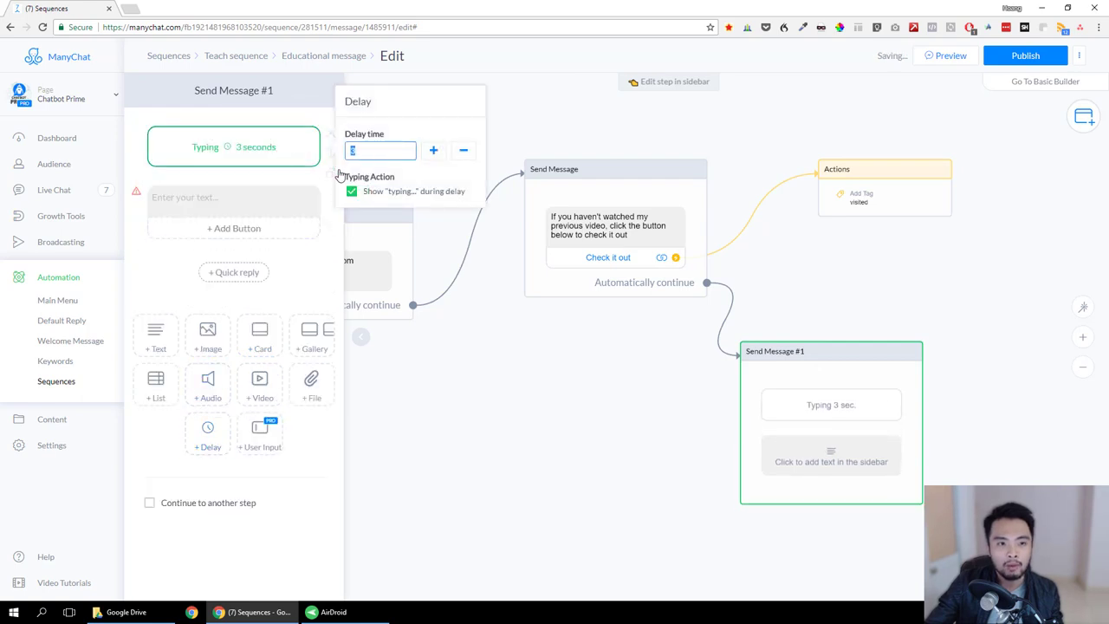
click(351, 190)
click(259, 194)
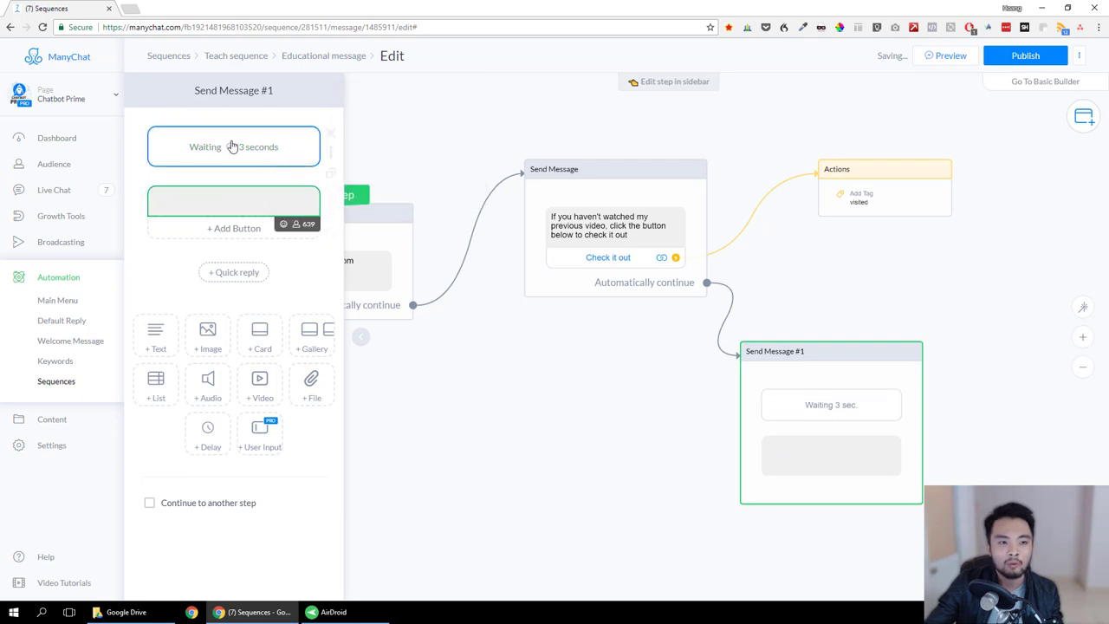
drag(569, 440, 539, 434)
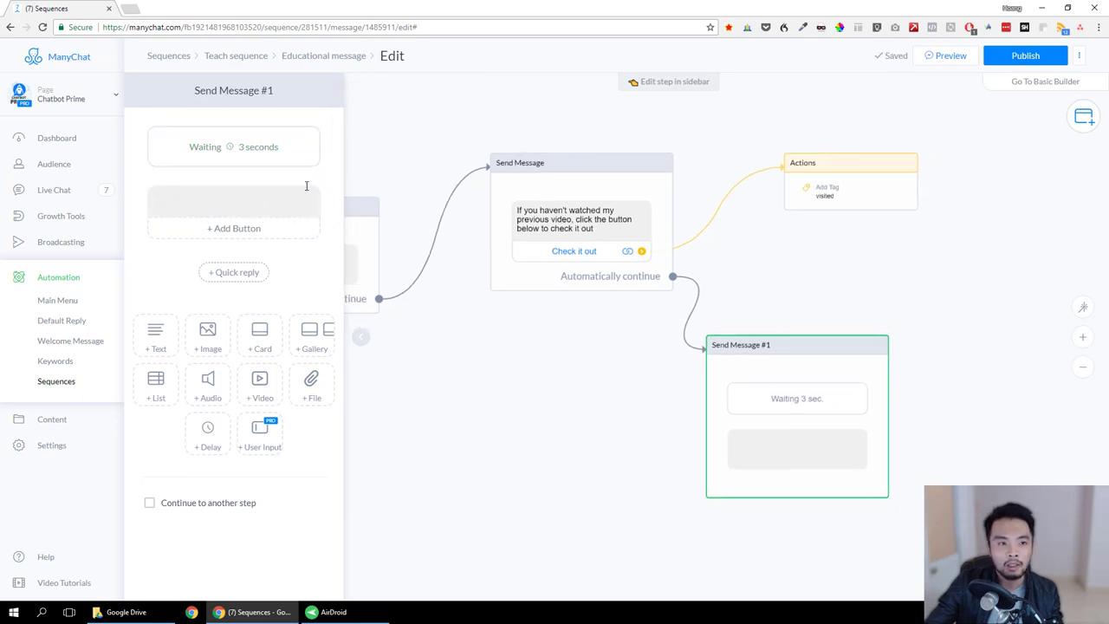
Make Send Message #1 continue to a new Condition step.
drag(830, 368, 686, 323)
click(186, 510)
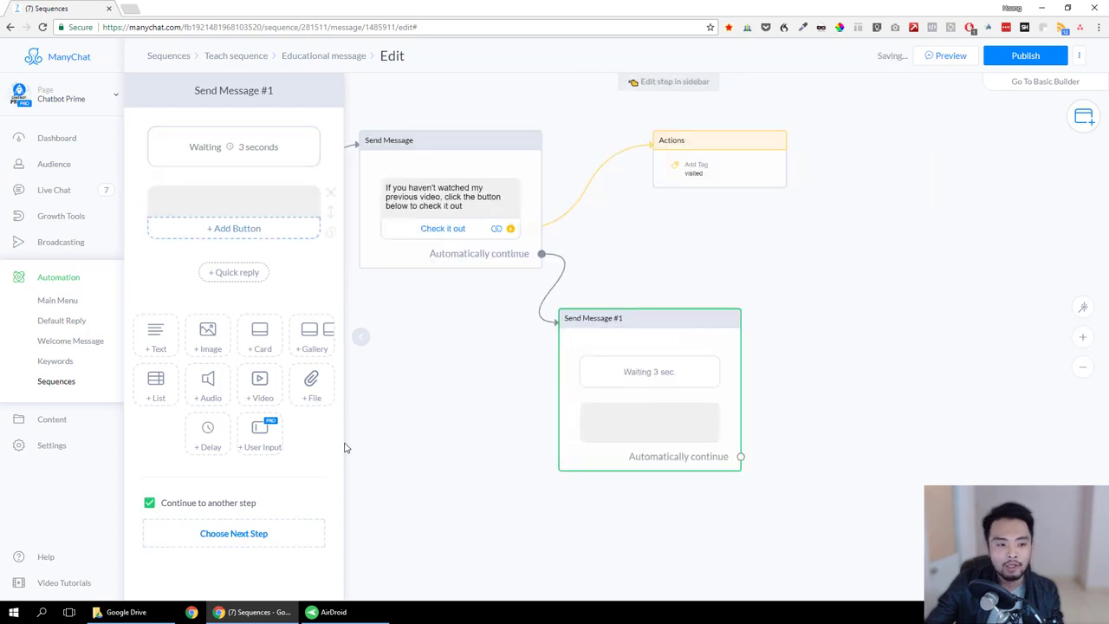
click(260, 544)
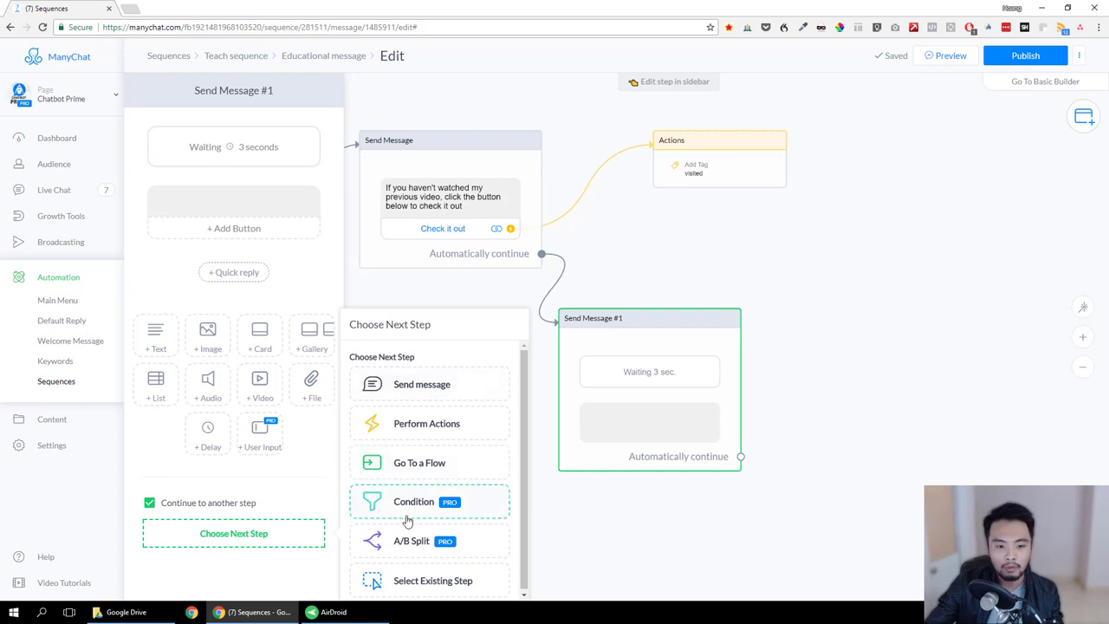
click(407, 504)
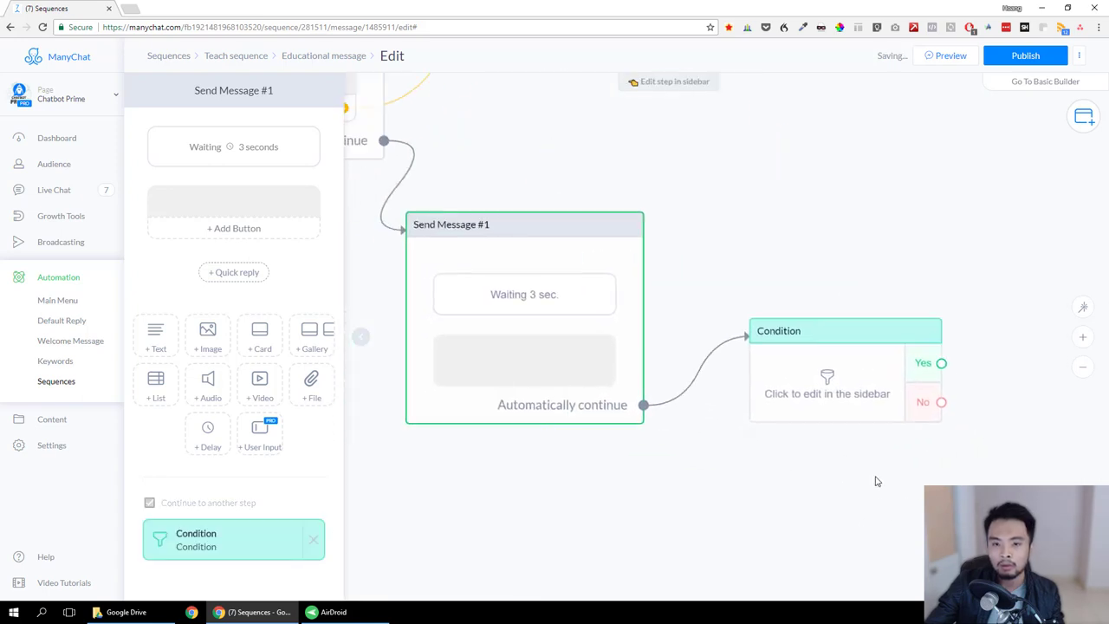
Set the Condition step to match only users whose tag is visited.
drag(882, 416, 887, 392)
click(864, 396)
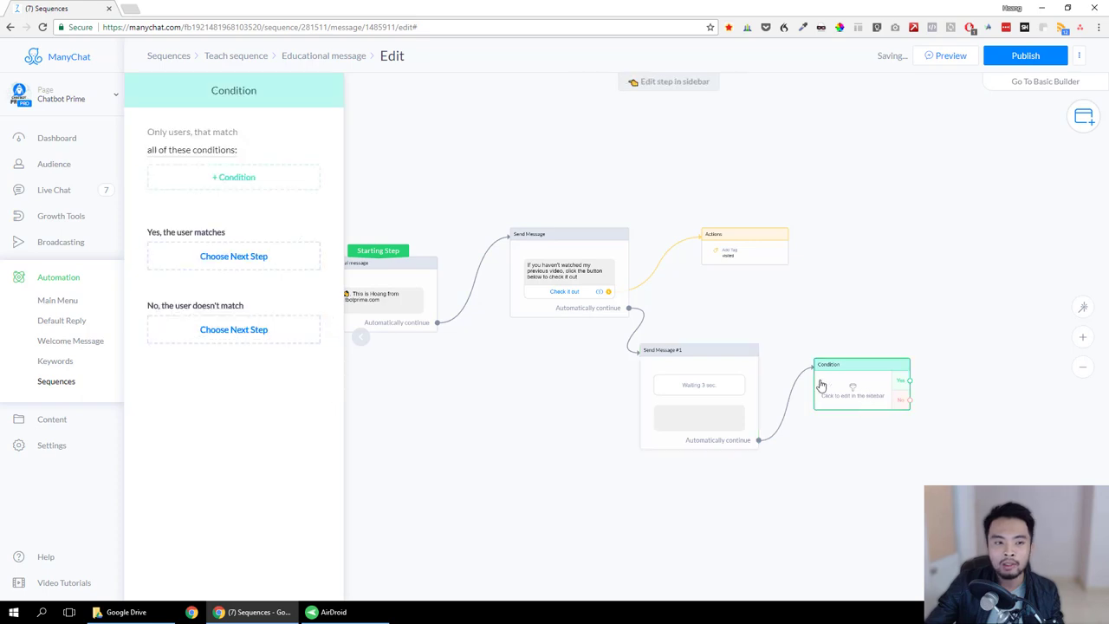
click(232, 182)
click(184, 180)
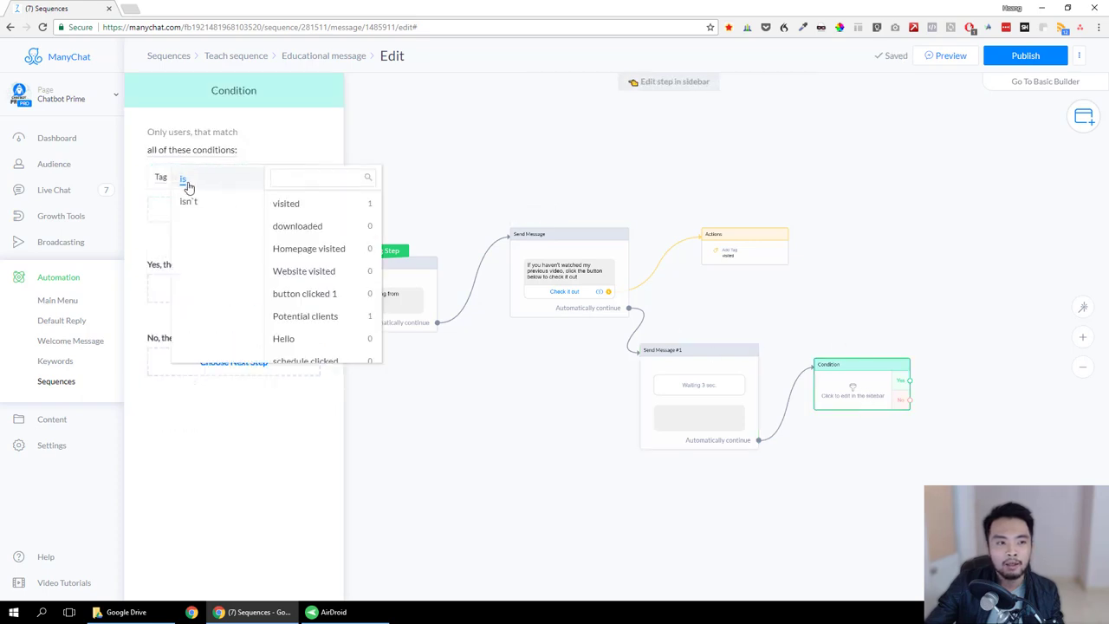
click(294, 206)
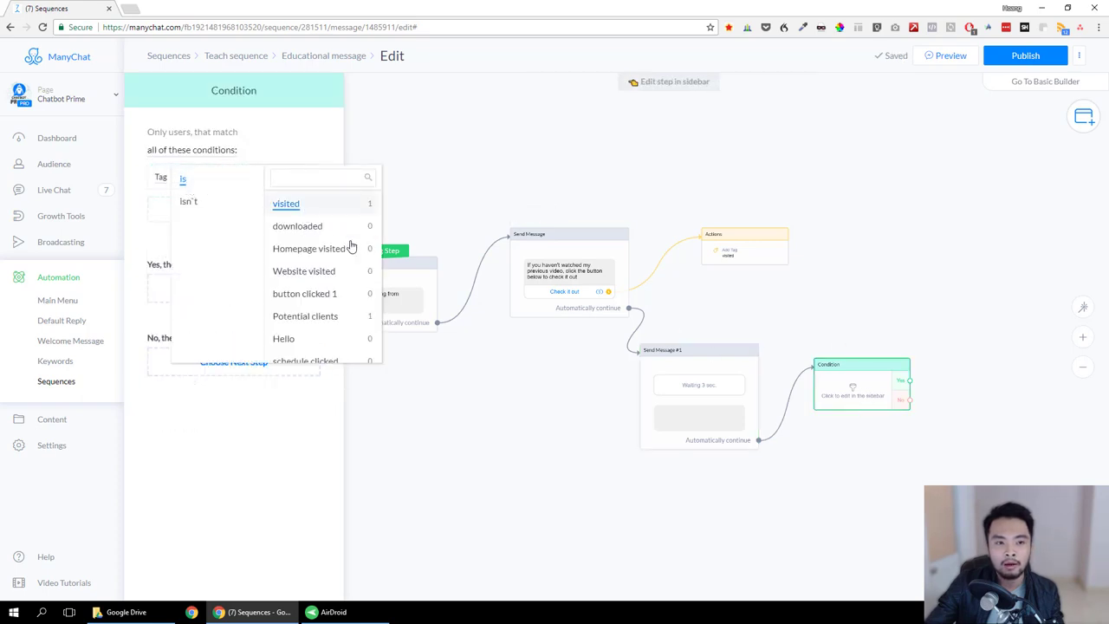
click(547, 491)
Rearrange the Actions, Send Message #1 and Condition steps on the canvas so they are spaced farther apart.
drag(777, 498, 725, 498)
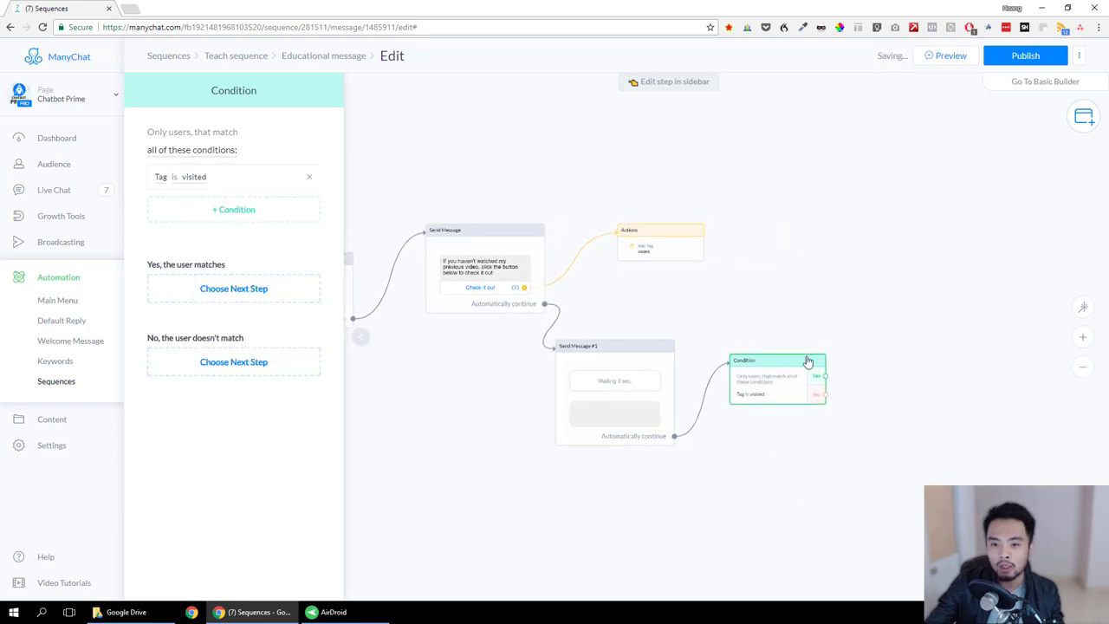
drag(674, 241, 718, 231)
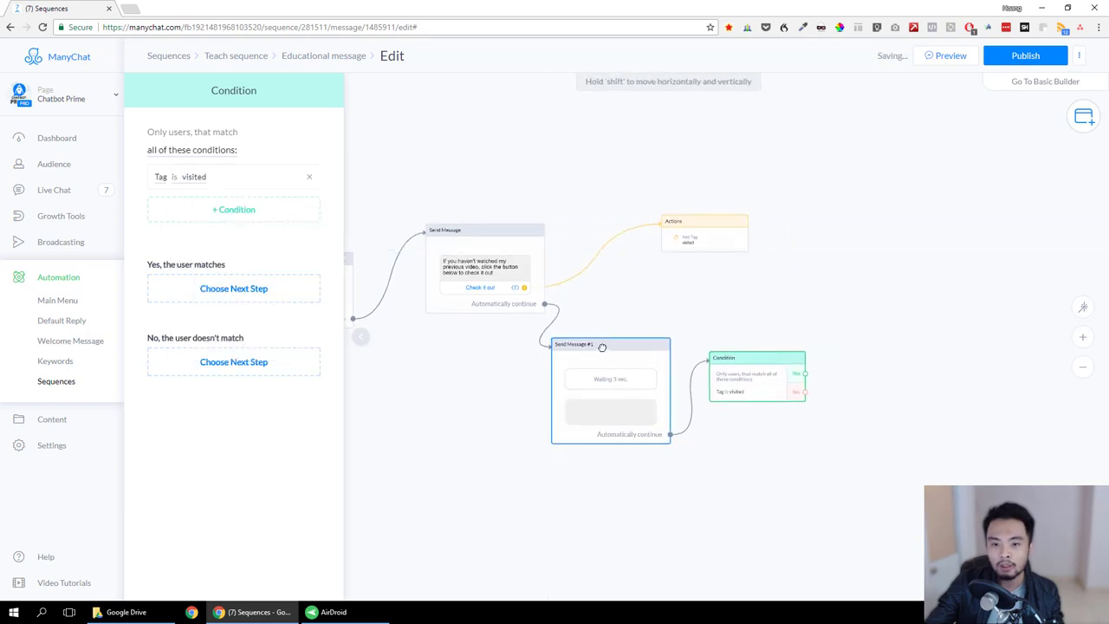
drag(596, 344, 572, 340)
drag(738, 373, 765, 355)
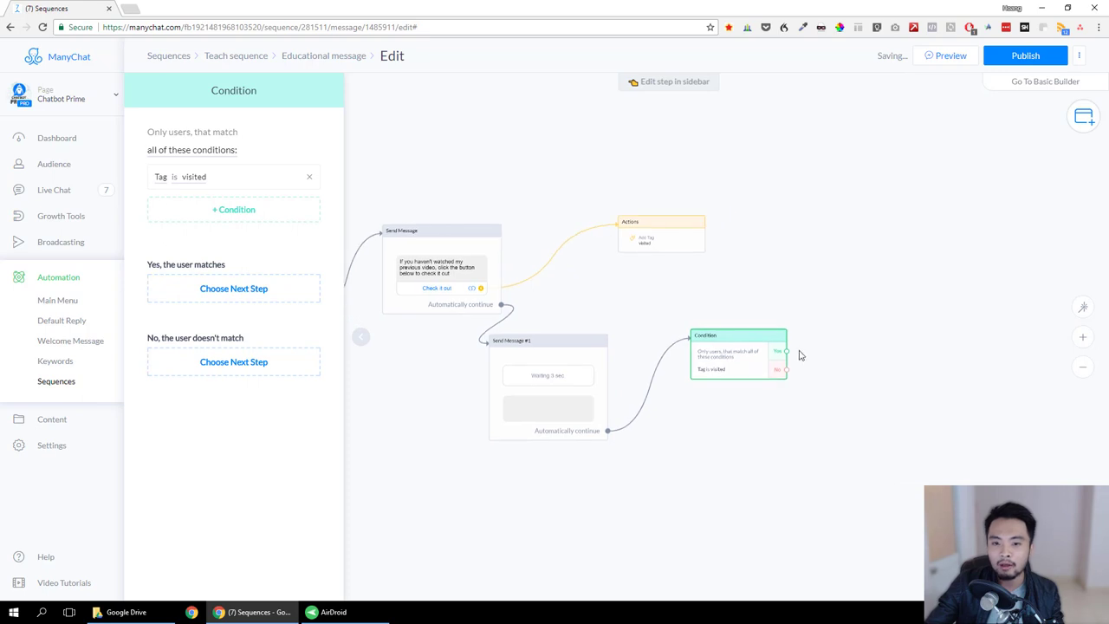
Connect the condition's Yes branch to a new Send Message step and paste the copied thank-you text into it as plain text.
click(787, 350)
click(870, 317)
click(899, 317)
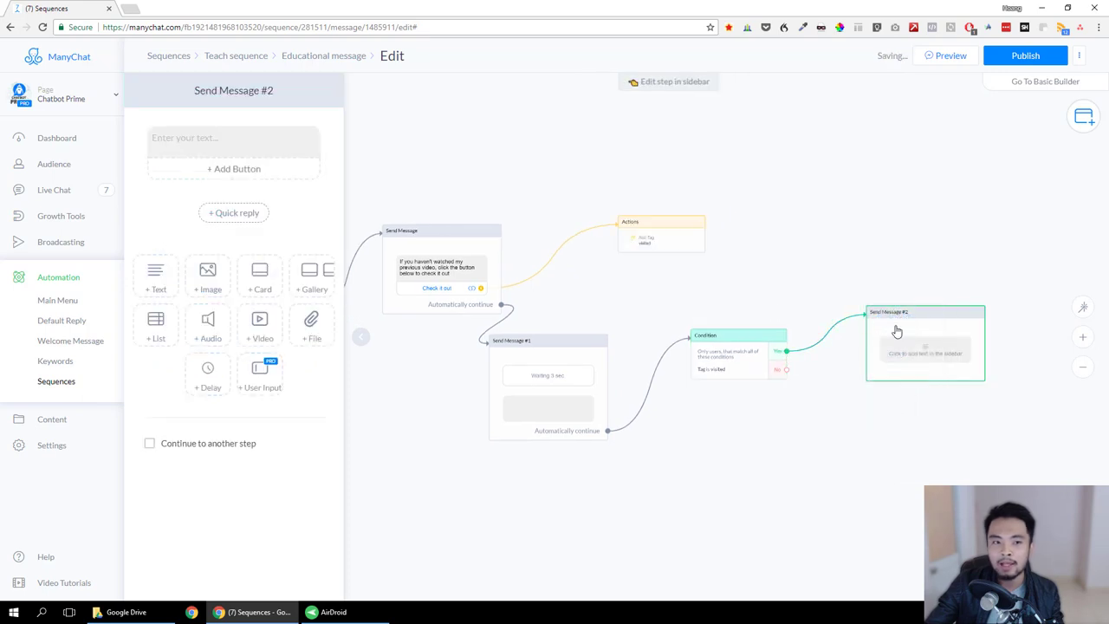
click(216, 149)
right_click(218, 140)
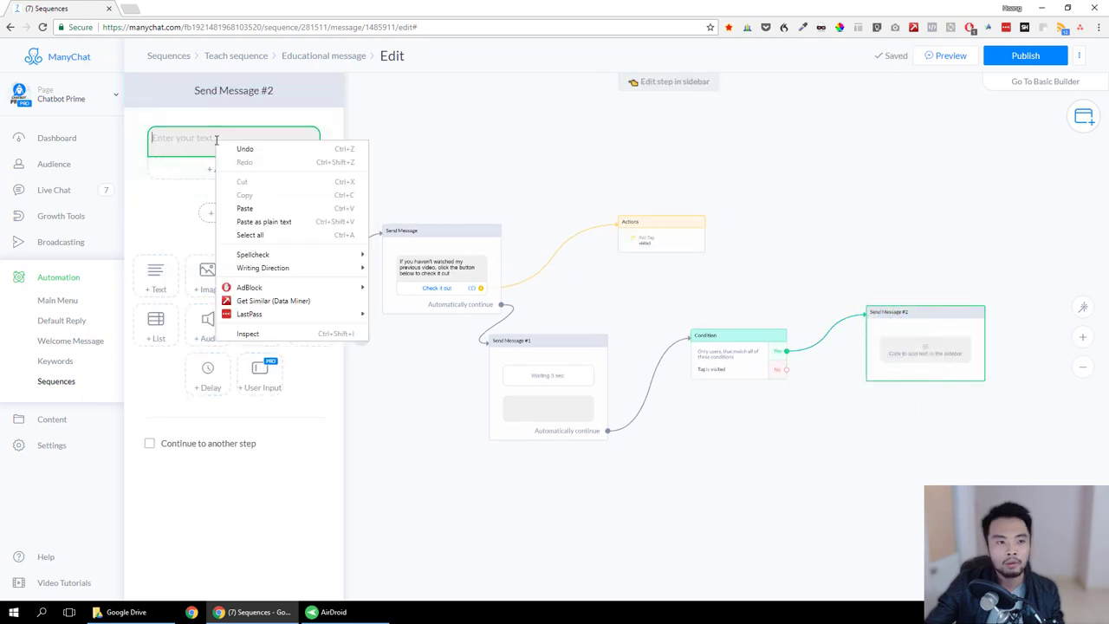
click(275, 223)
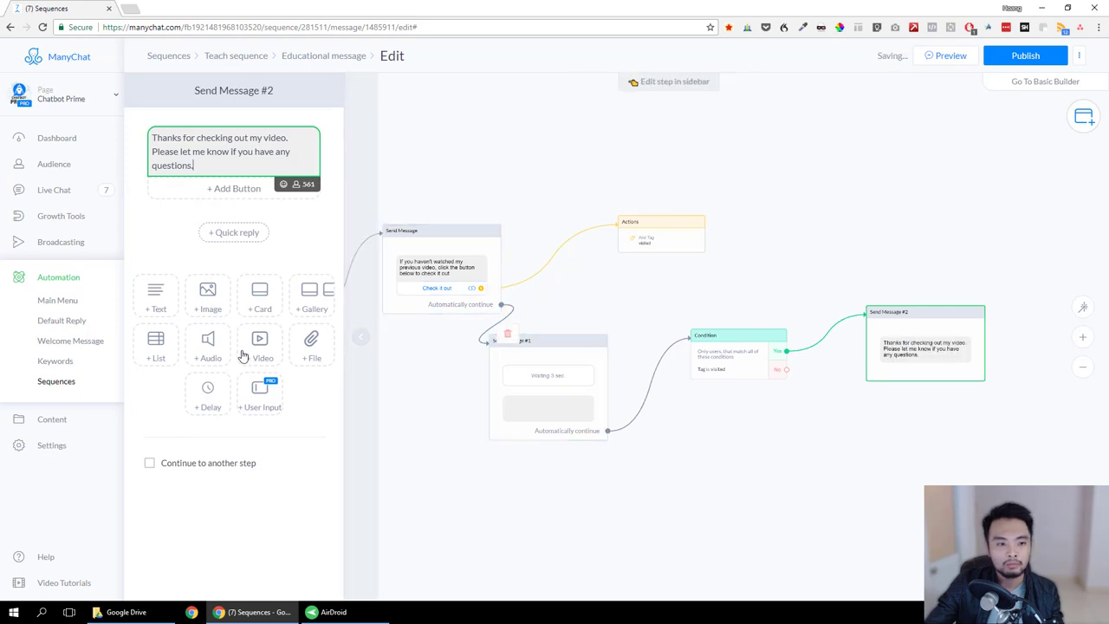
Place a delay above the thank-you text in Send Message #2 and set its time to 10 seconds.
click(211, 398)
drag(330, 243, 317, 139)
click(259, 149)
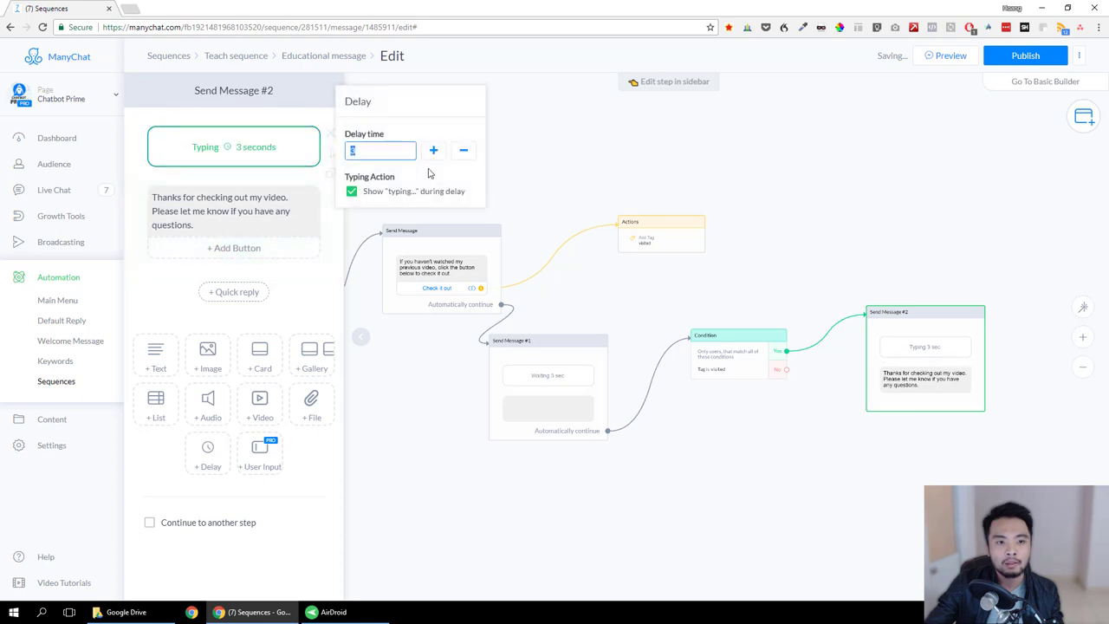
text(10)
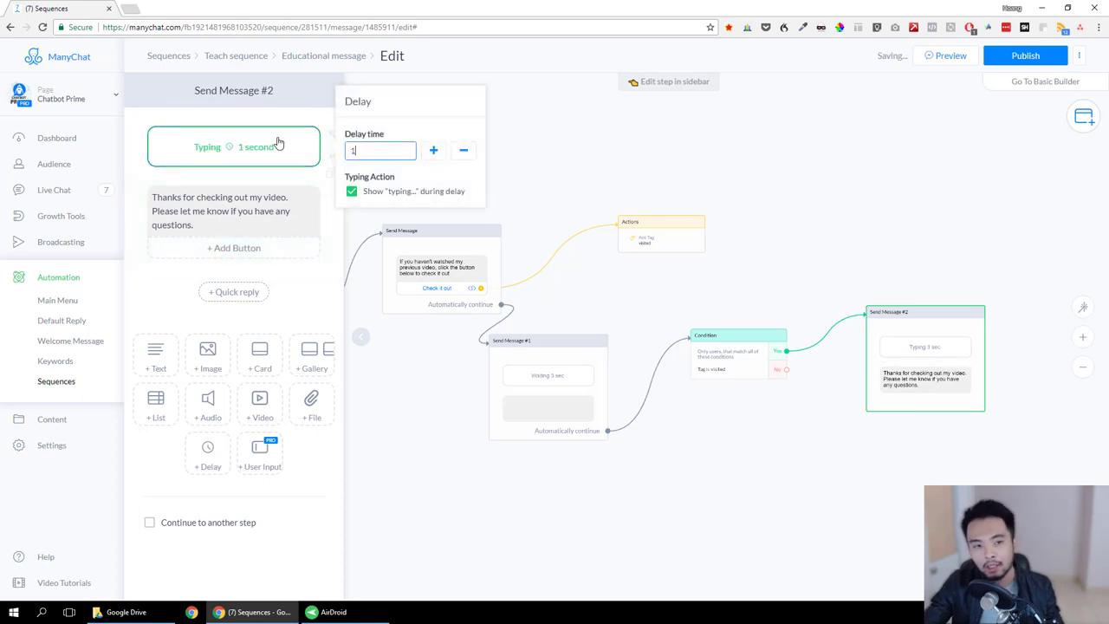
Turn off the typing indicator during the delay in Send Message #2.
click(351, 192)
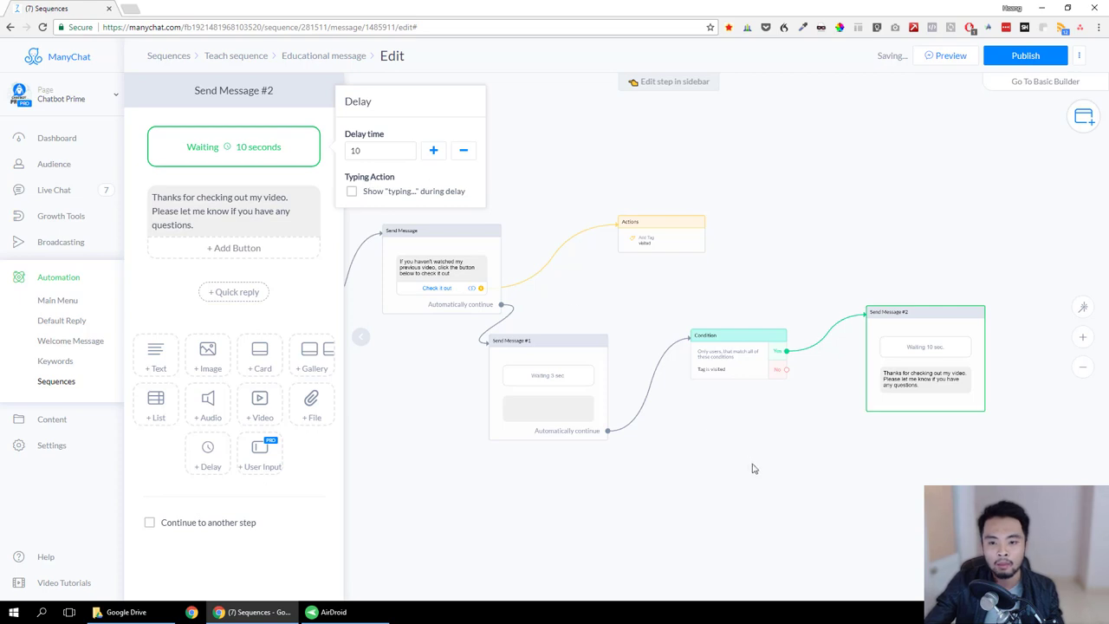
drag(753, 466, 913, 448)
click(867, 455)
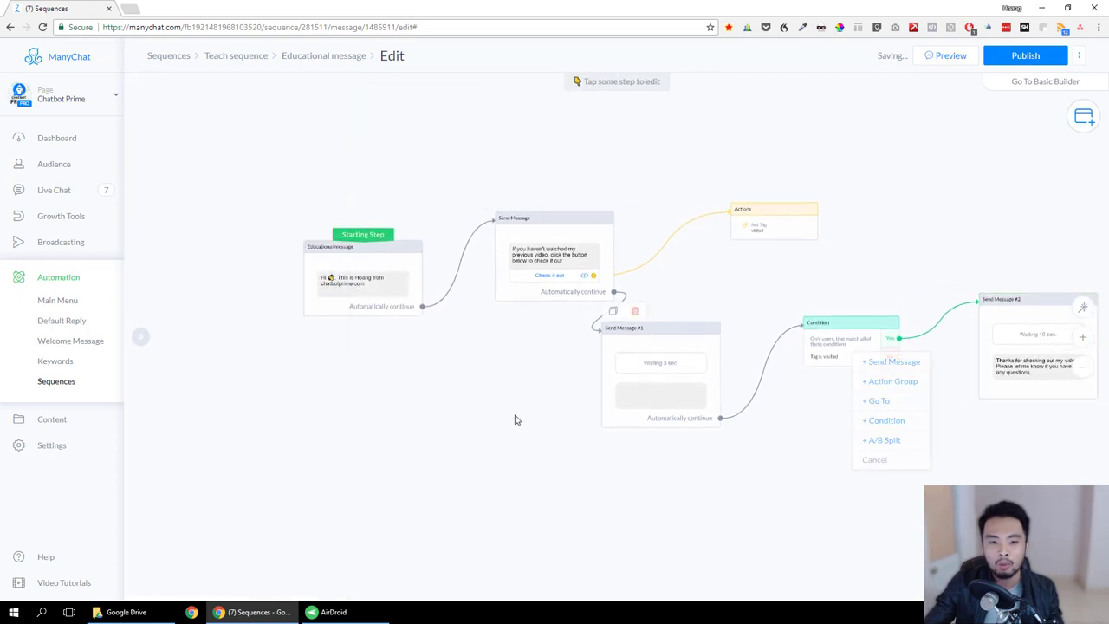
drag(515, 419, 495, 427)
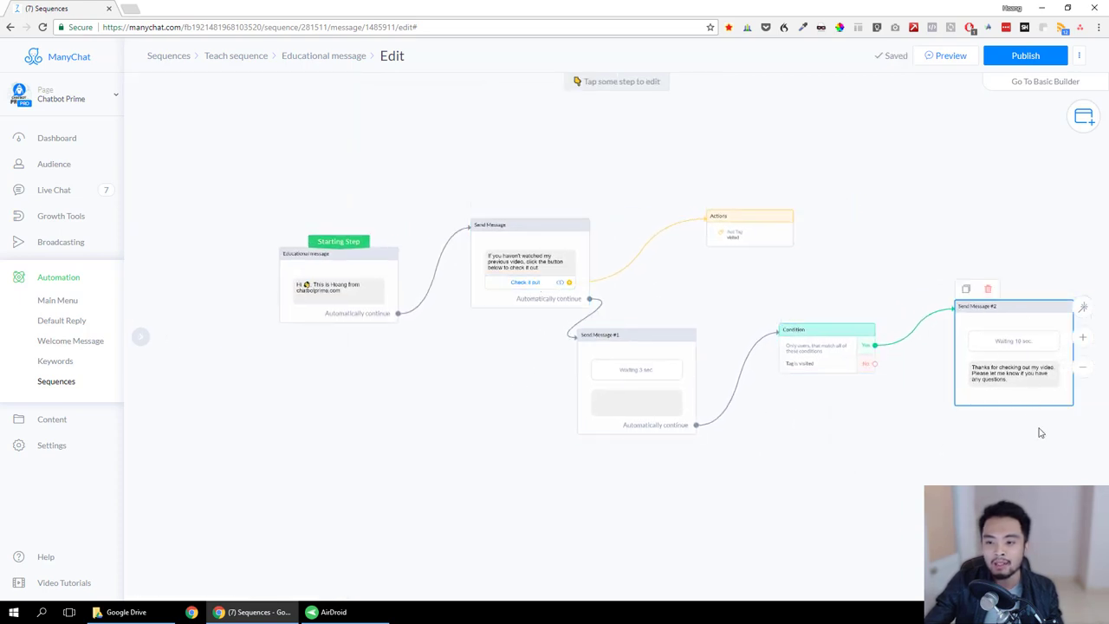
drag(1013, 455, 911, 462)
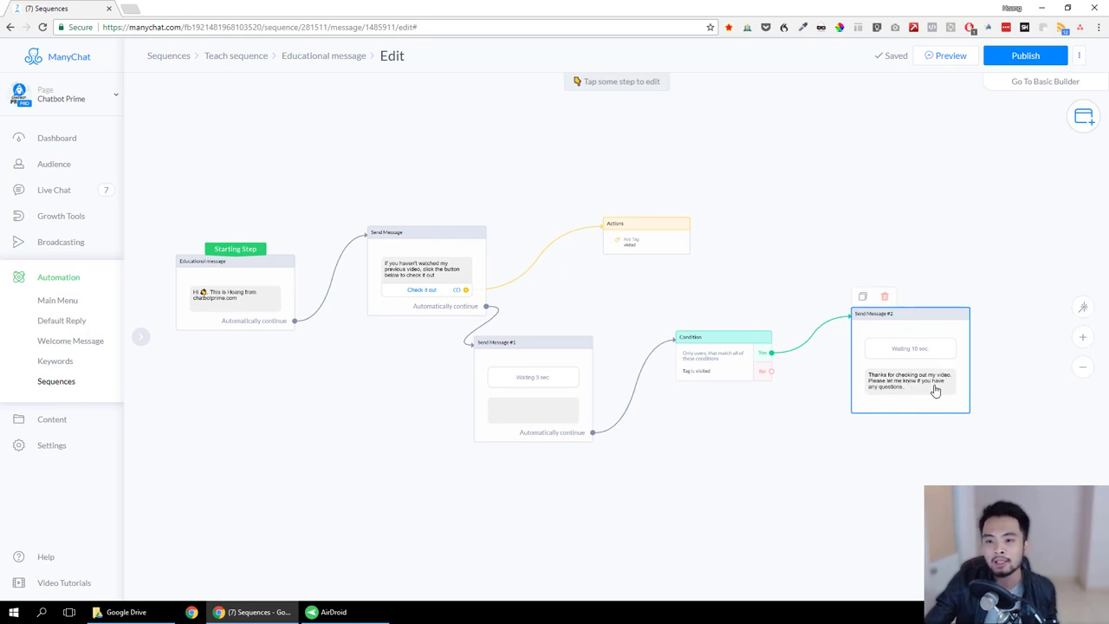
drag(393, 384, 425, 349)
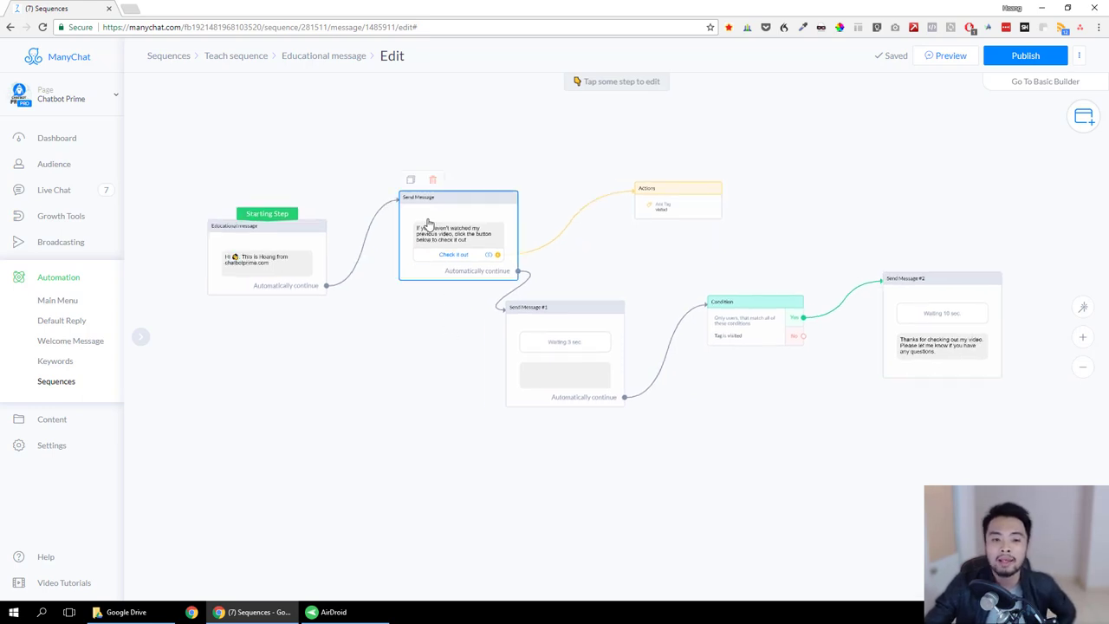
drag(765, 406, 703, 387)
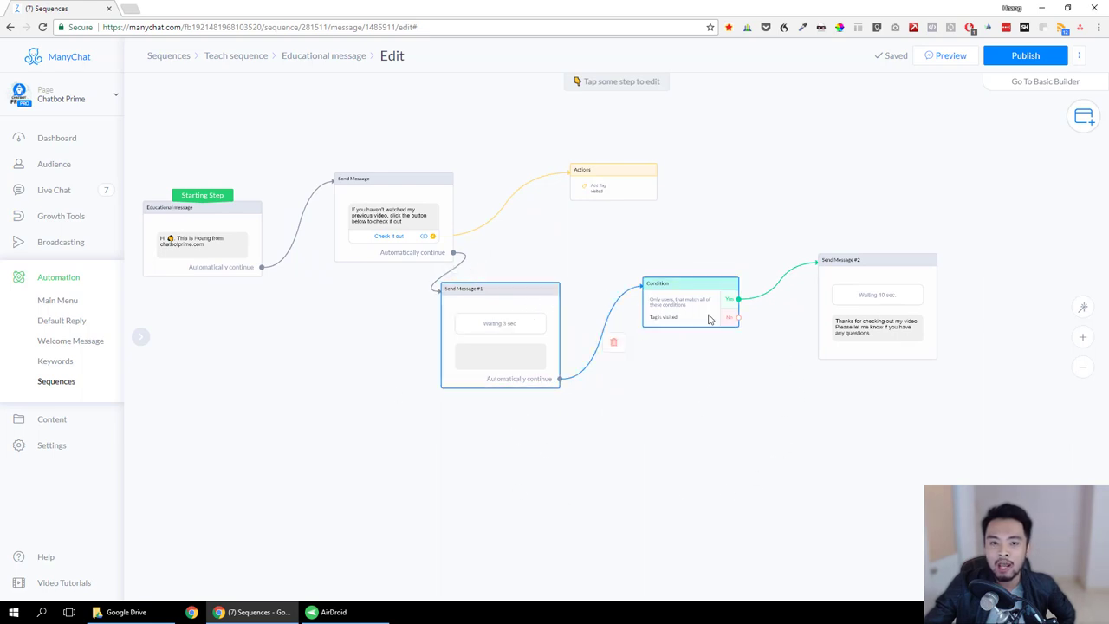
drag(706, 394, 782, 389)
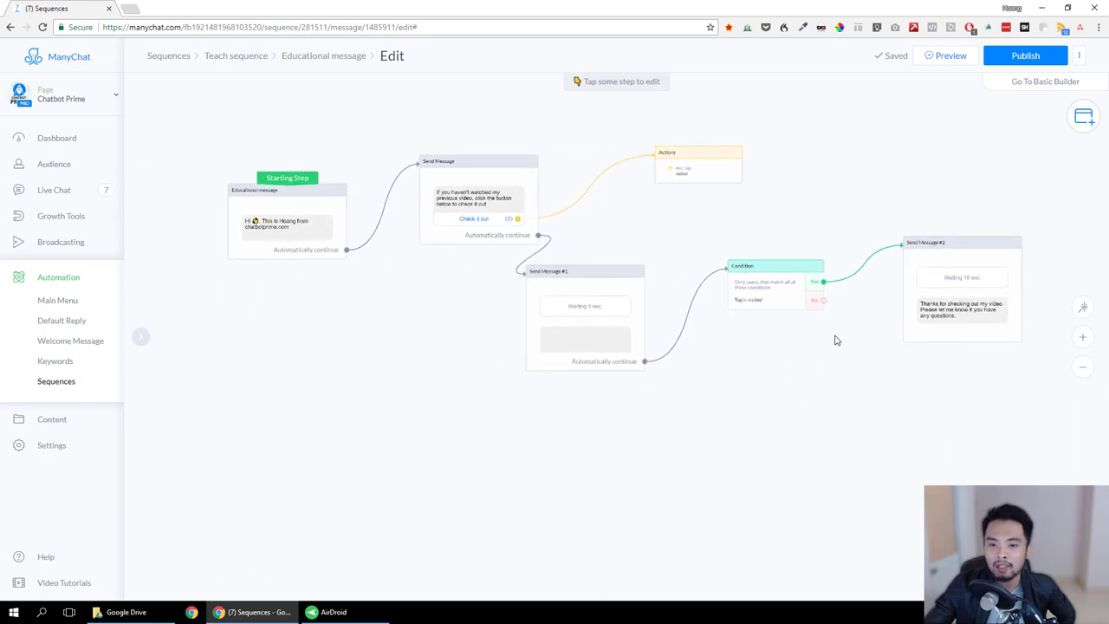
Connect the Condition's No branch back to Send Message #1 and shift Send Message #1 slightly farther from the first Send Message.
click(823, 300)
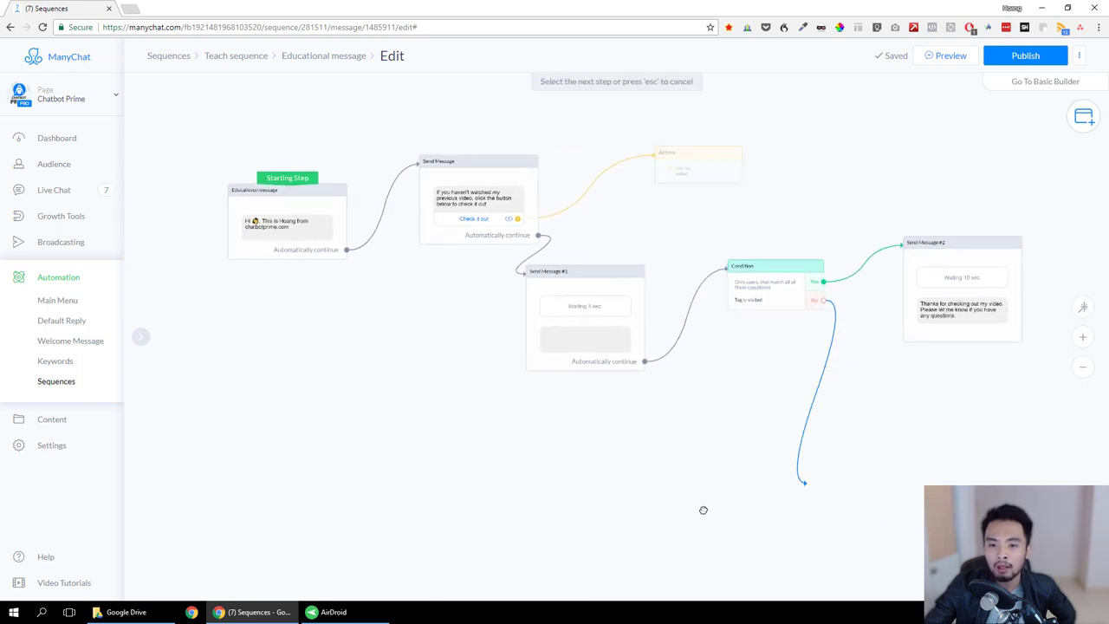
click(529, 329)
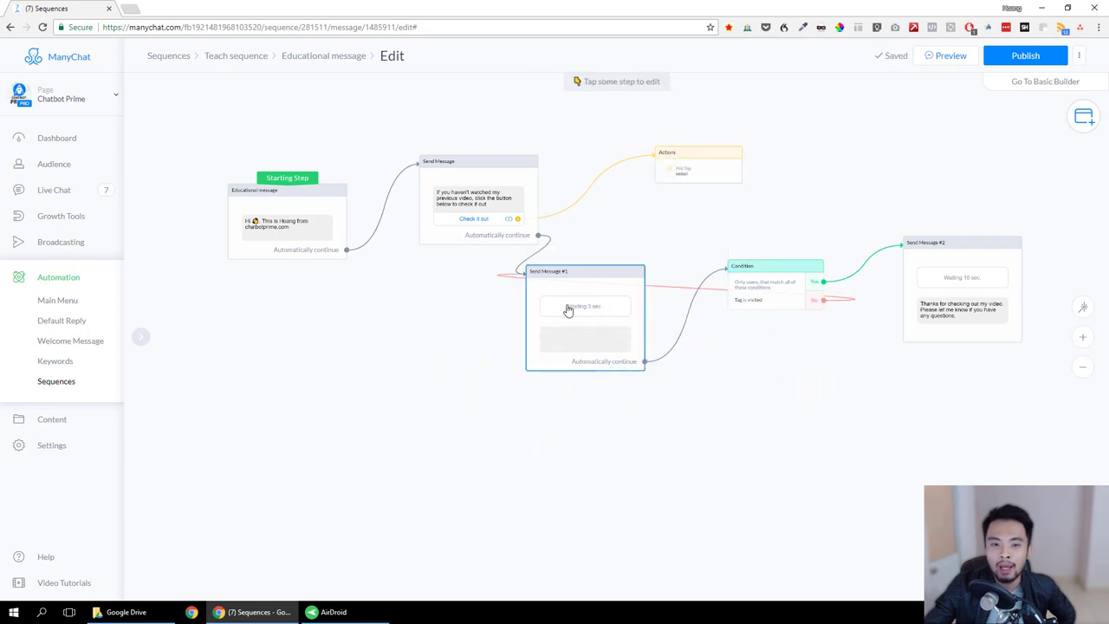
drag(602, 316, 641, 291)
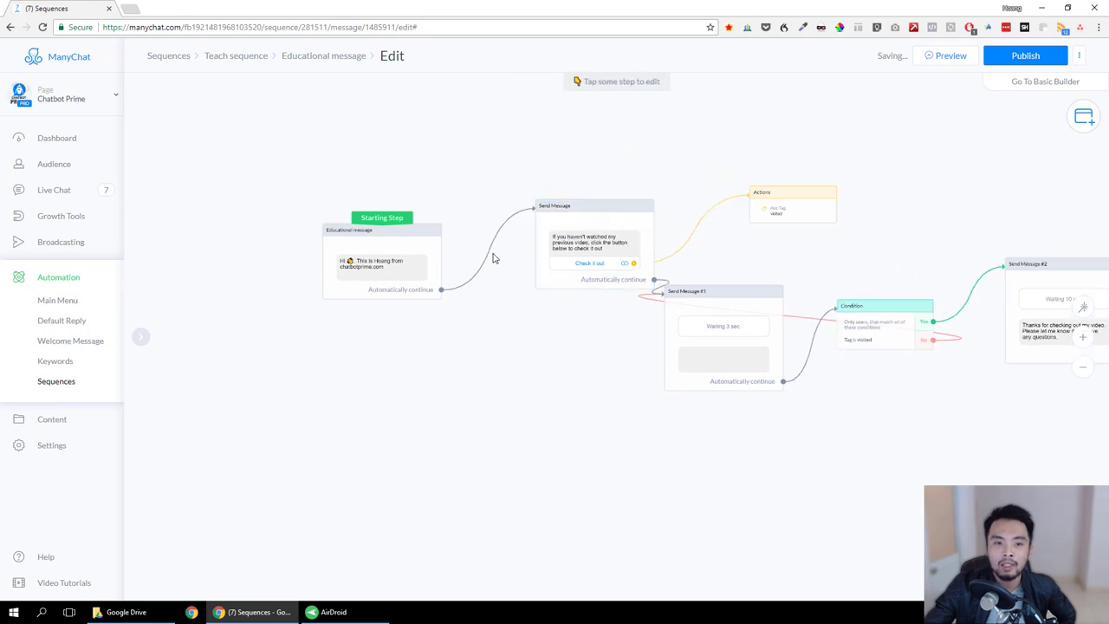
Link the Educational message's automatic continuation to a new action group.
scroll(453, 272, up, 5)
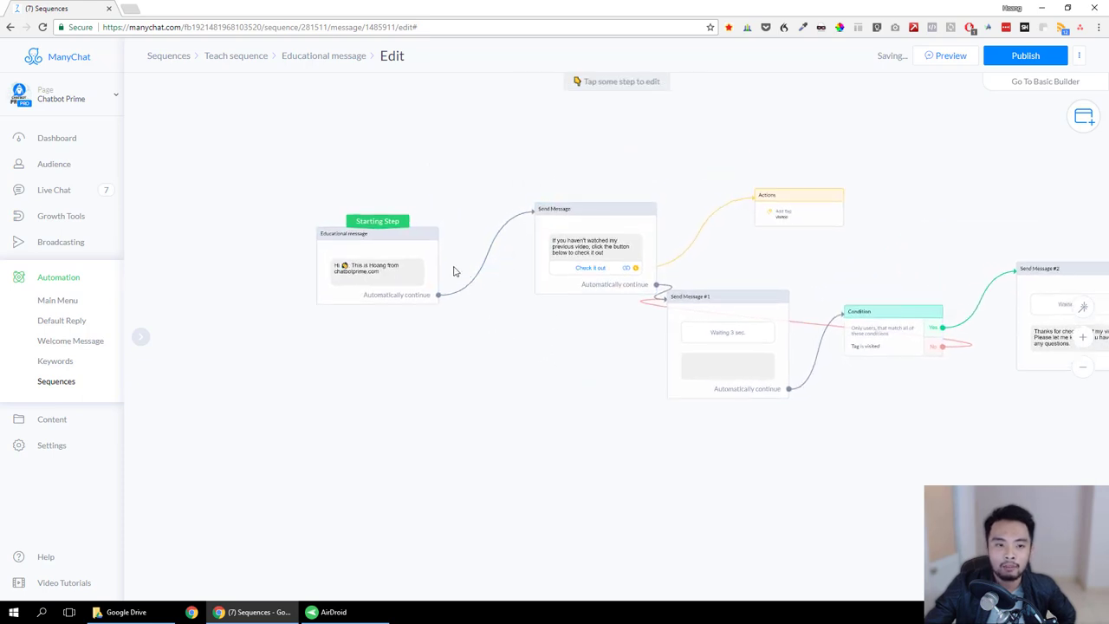
scroll(455, 387, down, 4)
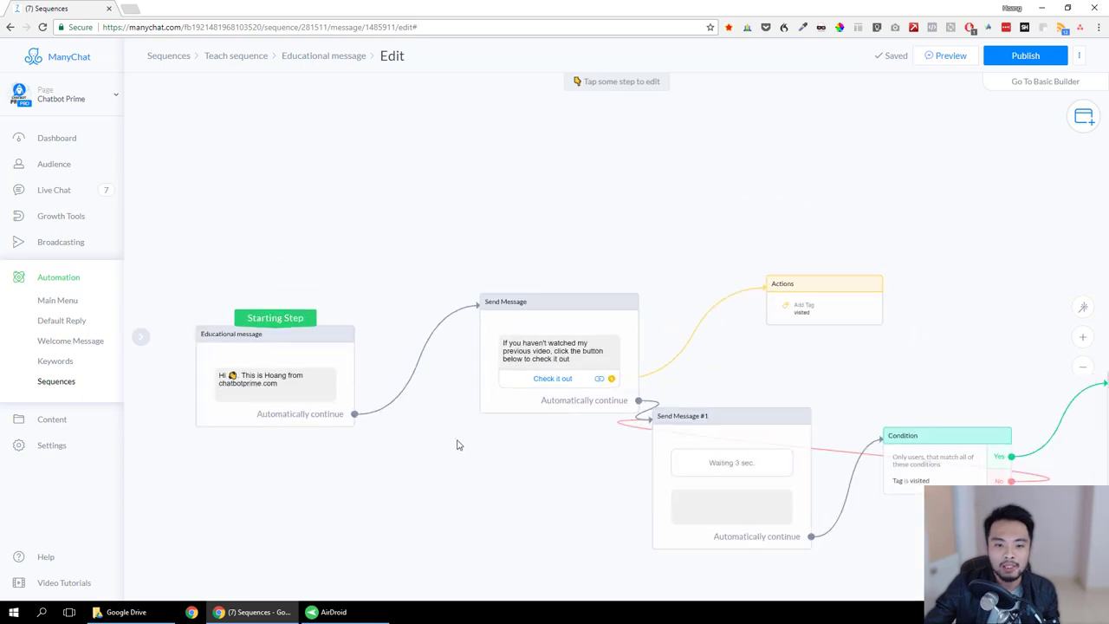
drag(456, 446, 529, 379)
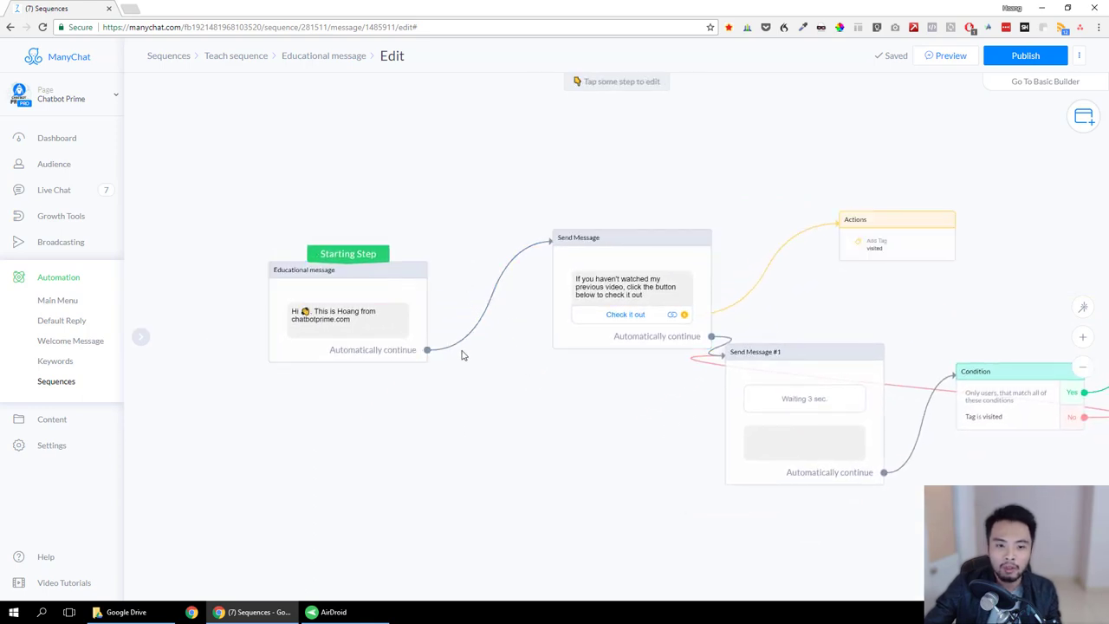
drag(427, 349, 502, 307)
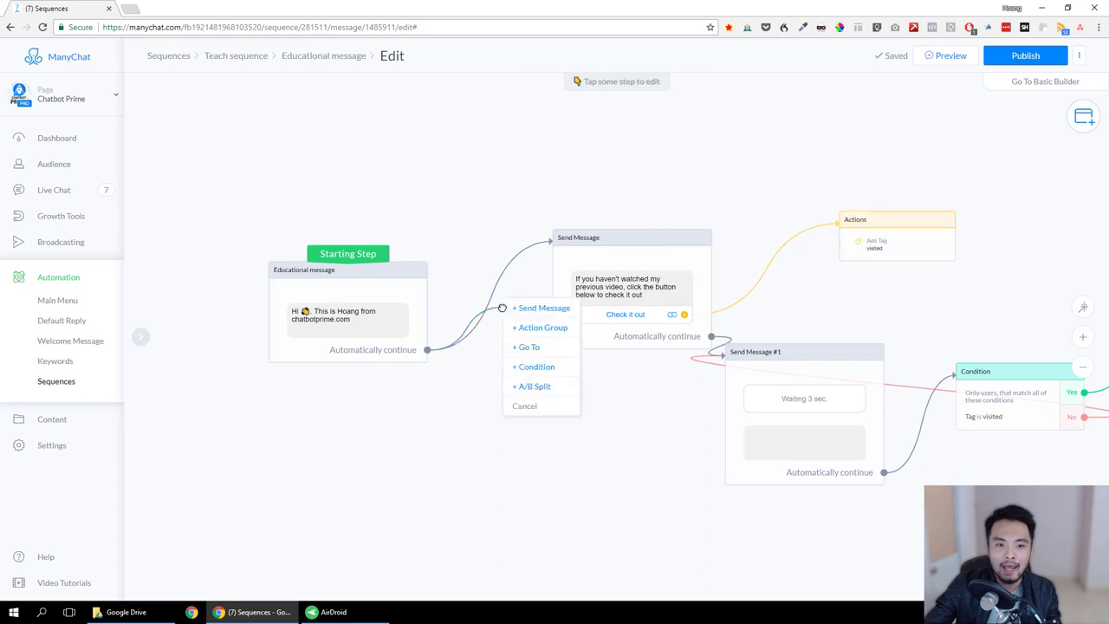
click(546, 330)
Add a Remove Tag action for the tag visited to the new action group.
click(253, 145)
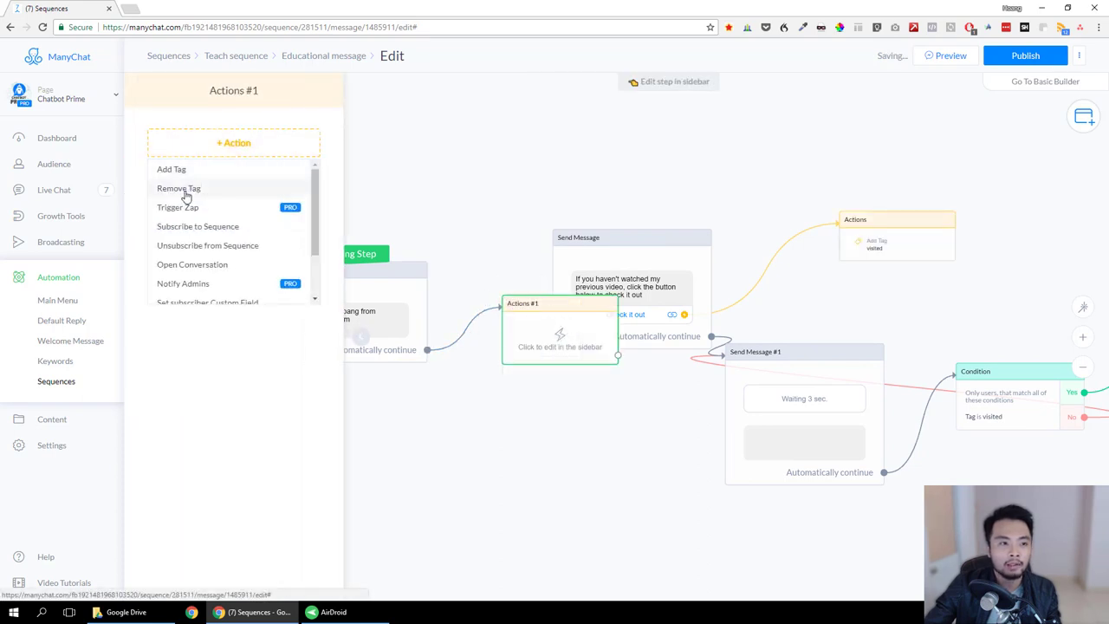
click(186, 189)
click(212, 159)
text(vs)
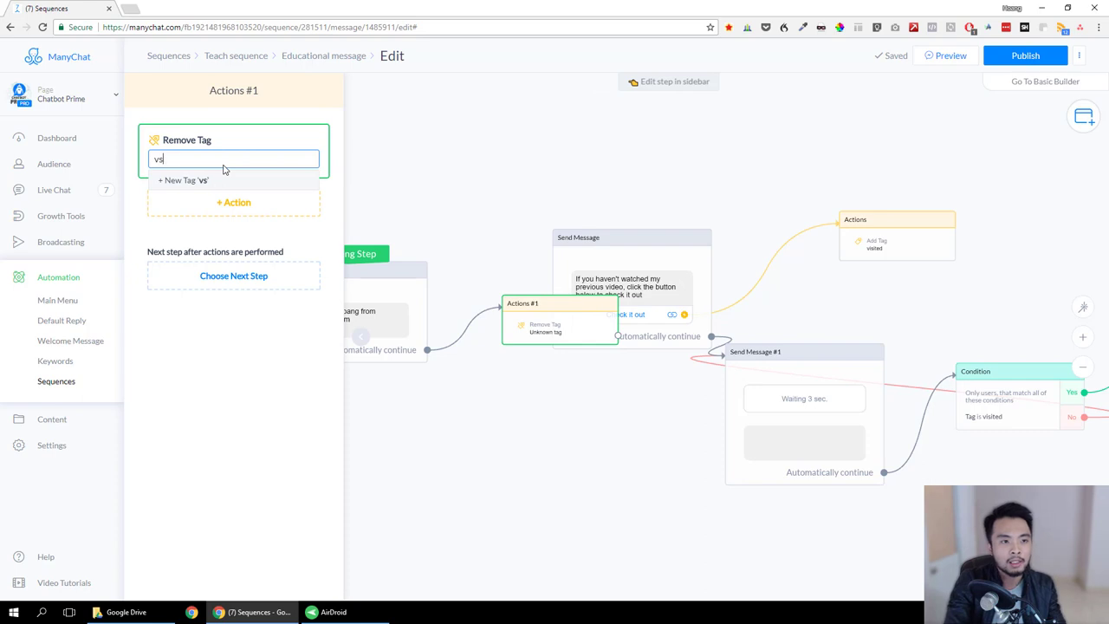
key(BackSpace)
text(isited)
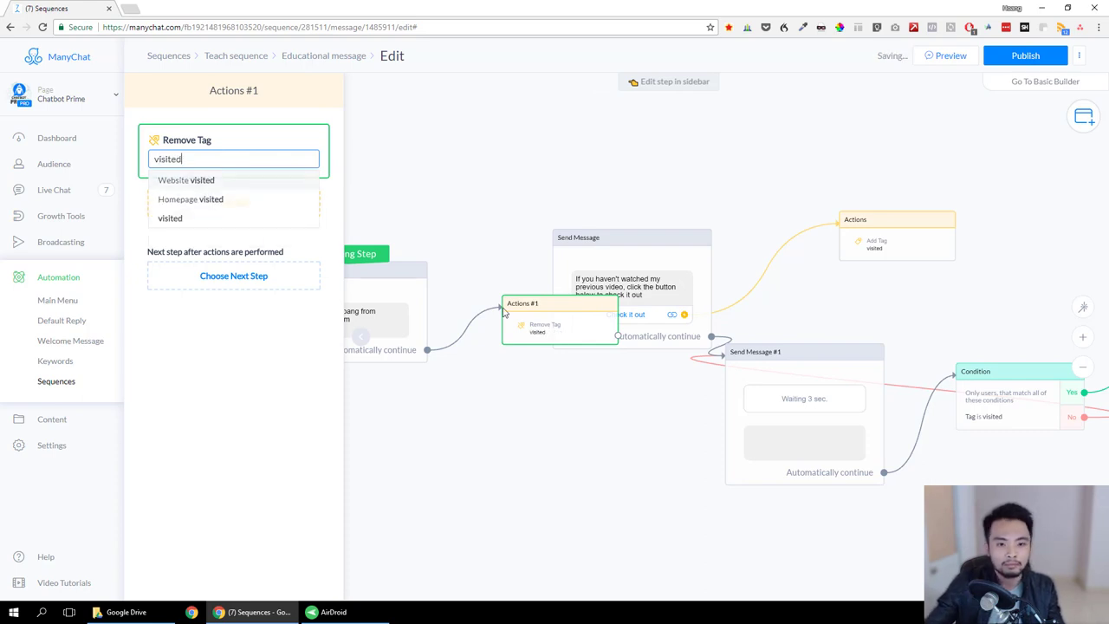
Place Actions #1 above the gap between the Educational message and Send Message, and connect it onward to Send Message.
drag(505, 312, 423, 177)
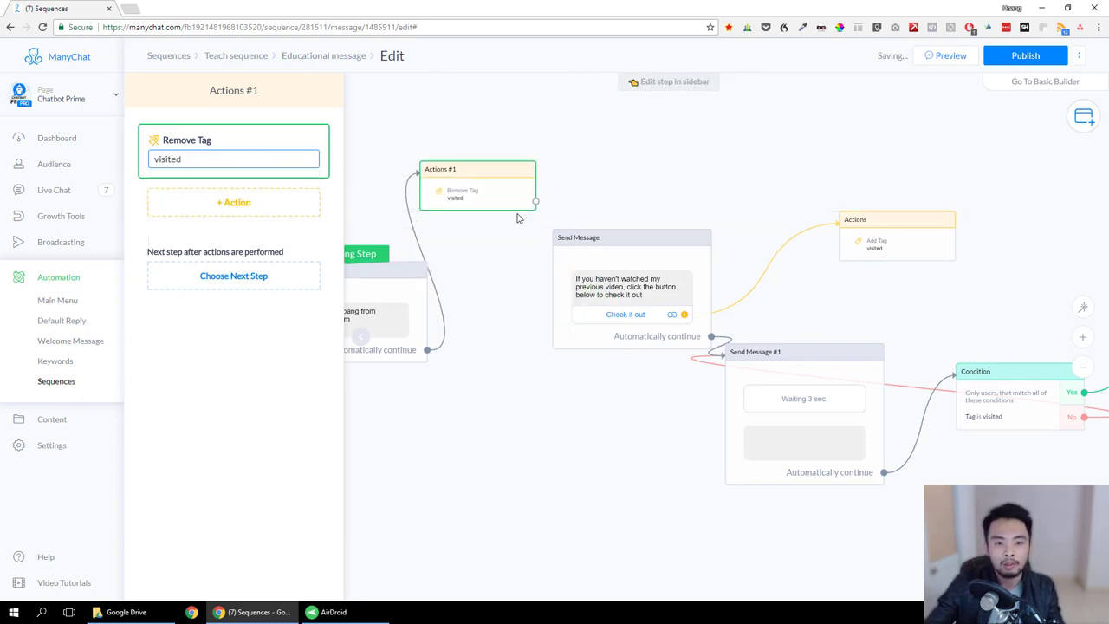
drag(535, 202, 627, 314)
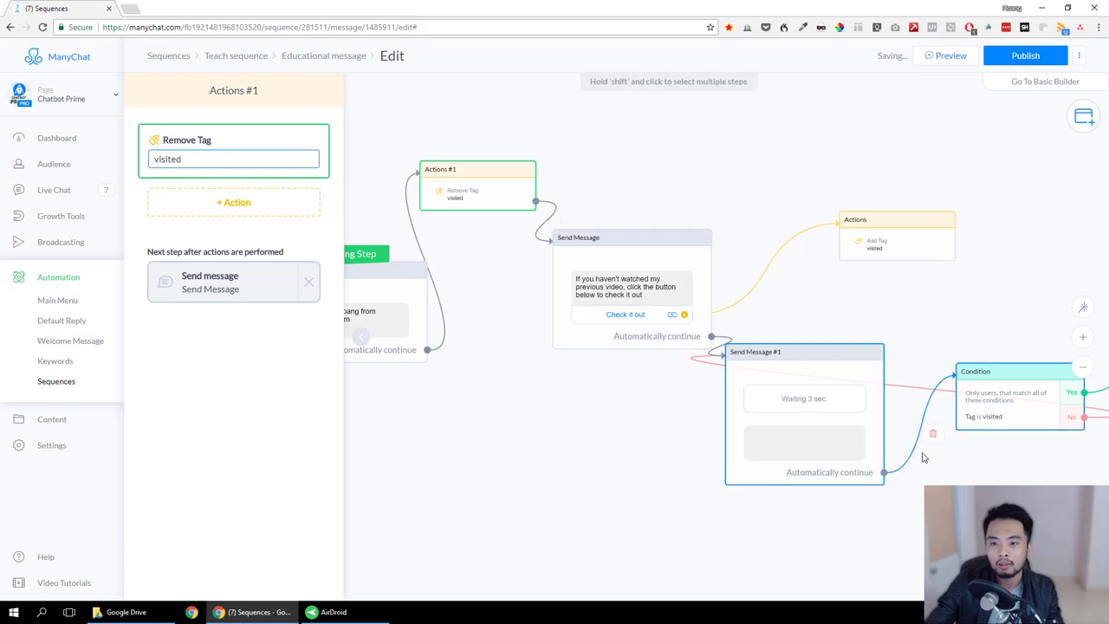
Space out the Condition, Send Message #1, Send Message, Actions and Send Message #2 steps so the connections are easier to follow.
drag(927, 457, 871, 413)
scroll(874, 434, down, 2)
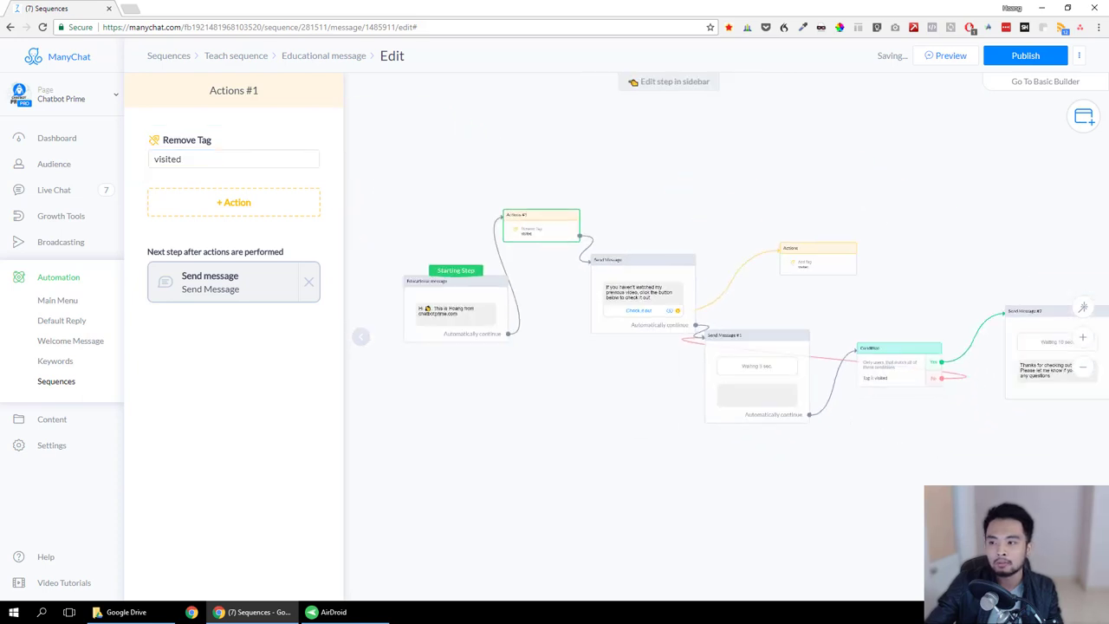
scroll(639, 251, down, 1)
mouse_move(638, 250)
mouse_down()
mouse_move(663, 243)
mouse_move(636, 247)
mouse_up()
drag(873, 441, 824, 431)
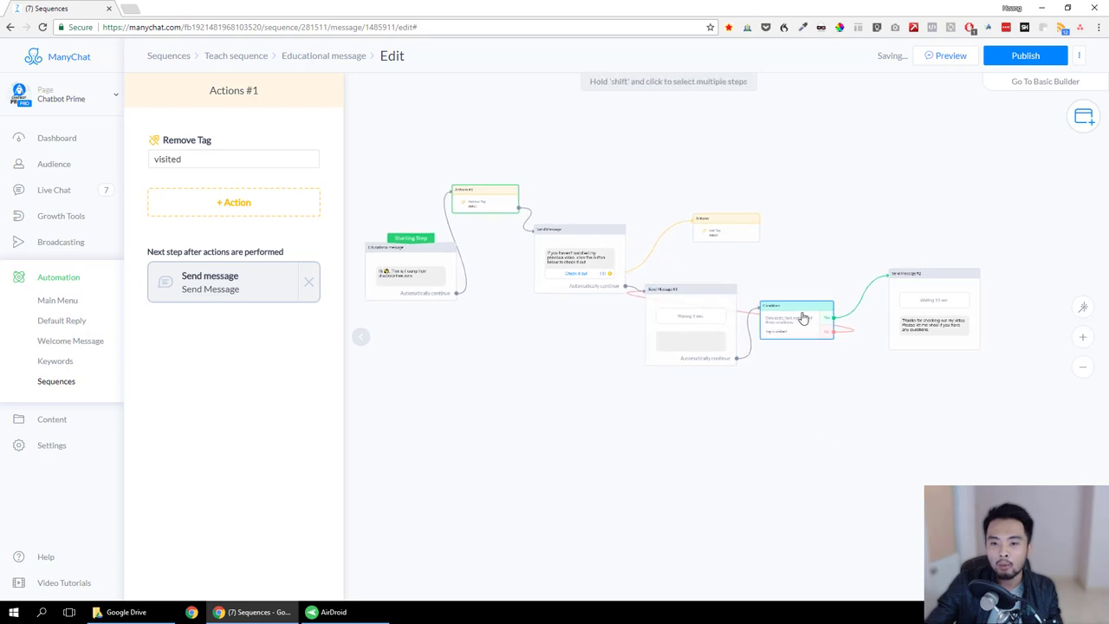
drag(810, 300, 838, 301)
drag(708, 294, 732, 295)
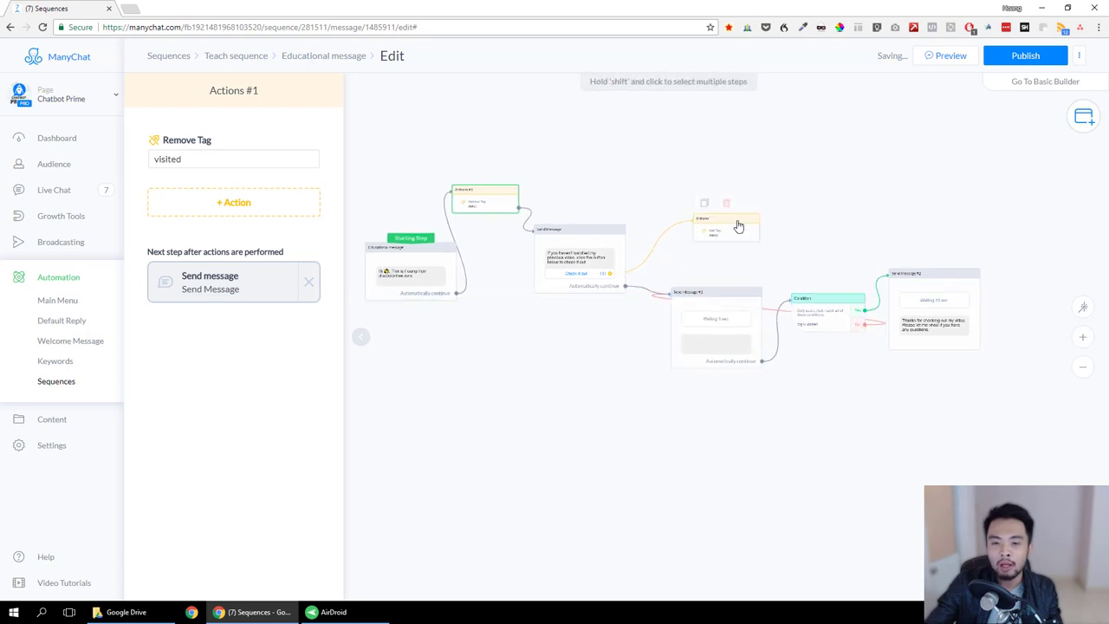
drag(601, 240, 620, 242)
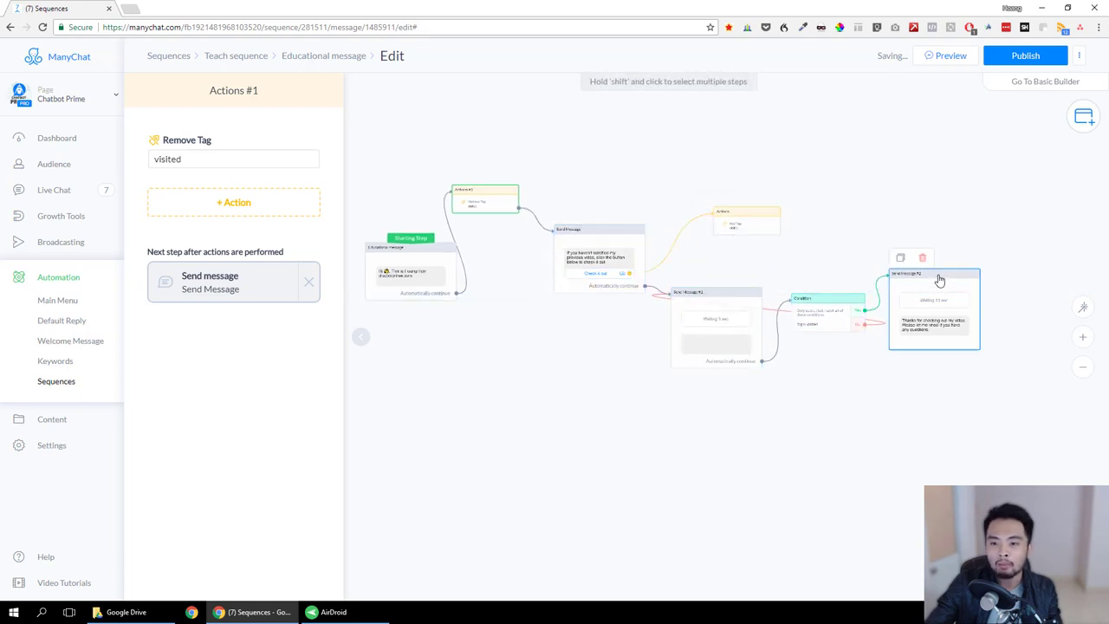
drag(940, 283, 949, 275)
Connect the Condition's No branch to a new Send Message step placed below Send Message #2.
scroll(984, 384, up, 2)
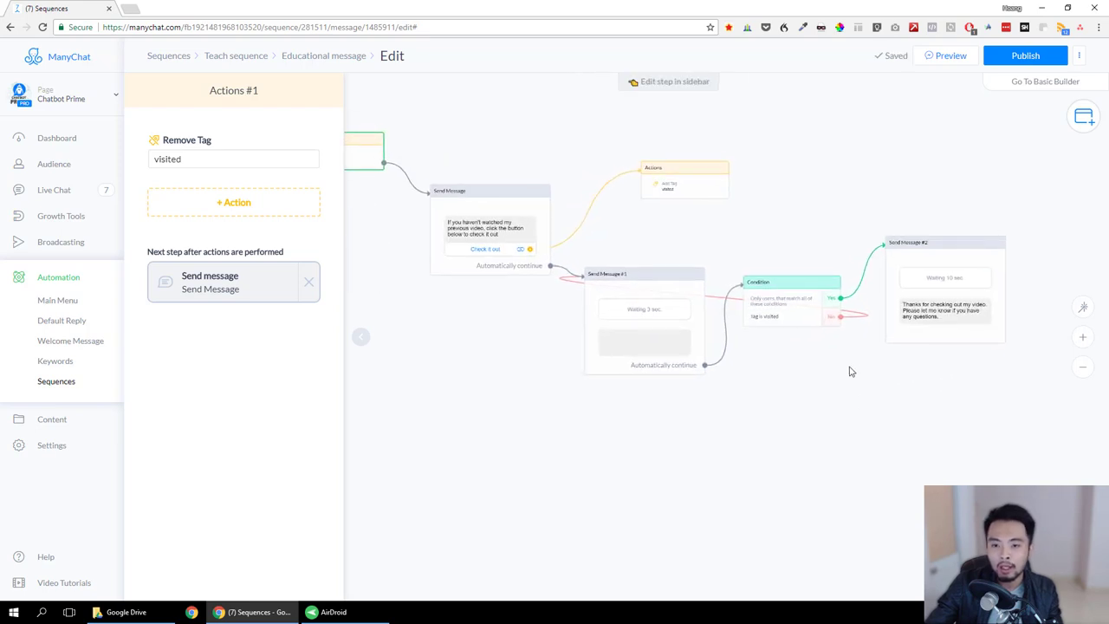
drag(841, 316, 913, 432)
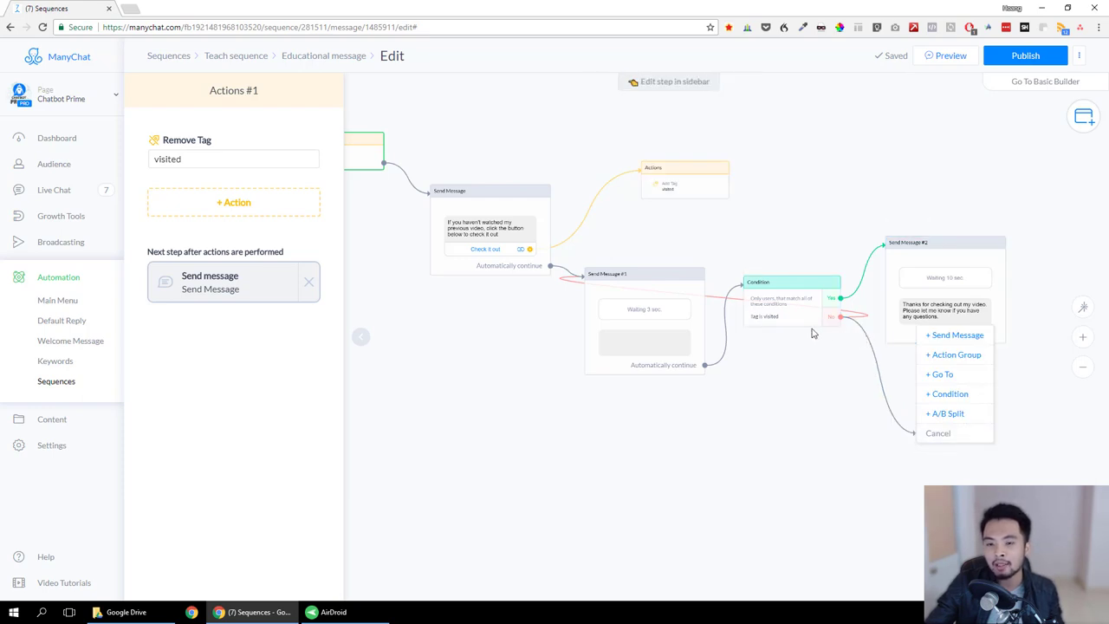
click(946, 338)
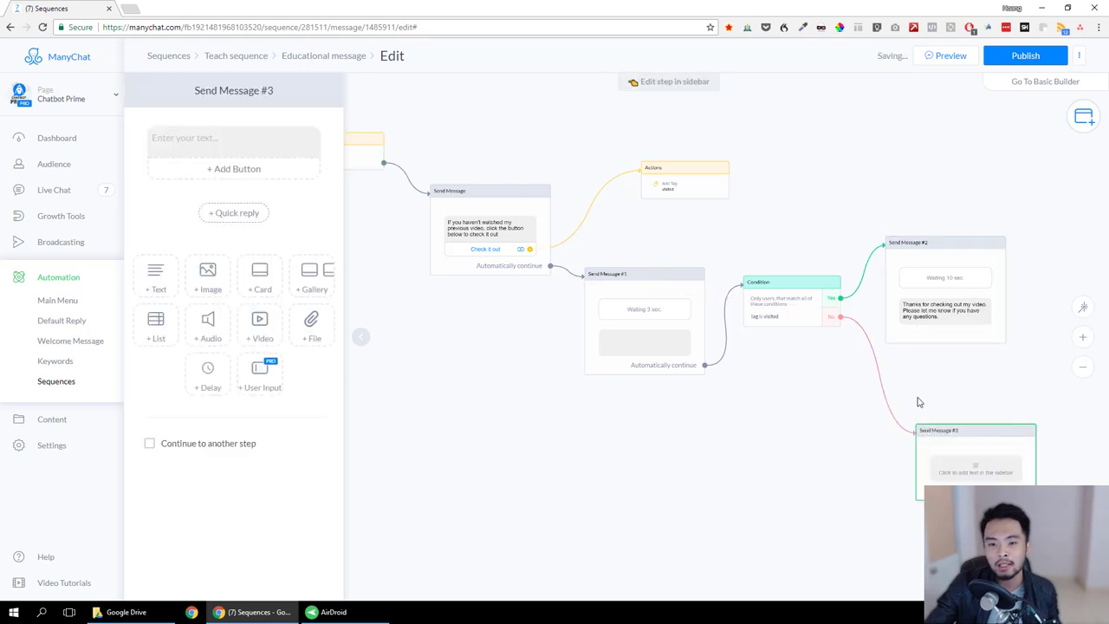
drag(977, 435, 910, 439)
Enter "Please watch my video before it's gone." as the text of Send Message #3.
click(185, 142)
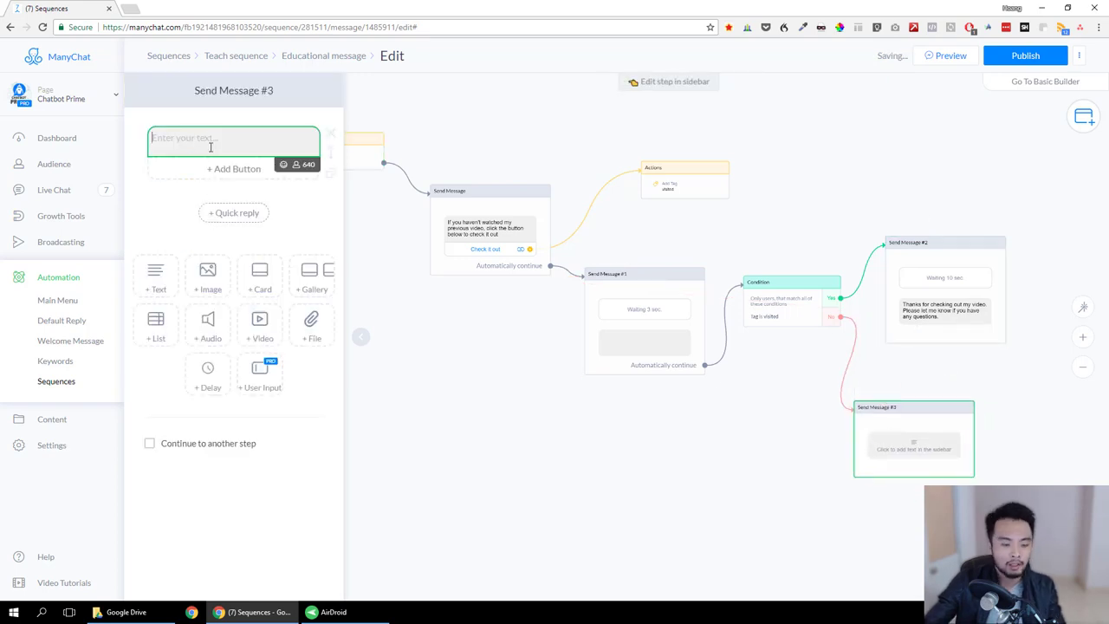
text(Please watc)
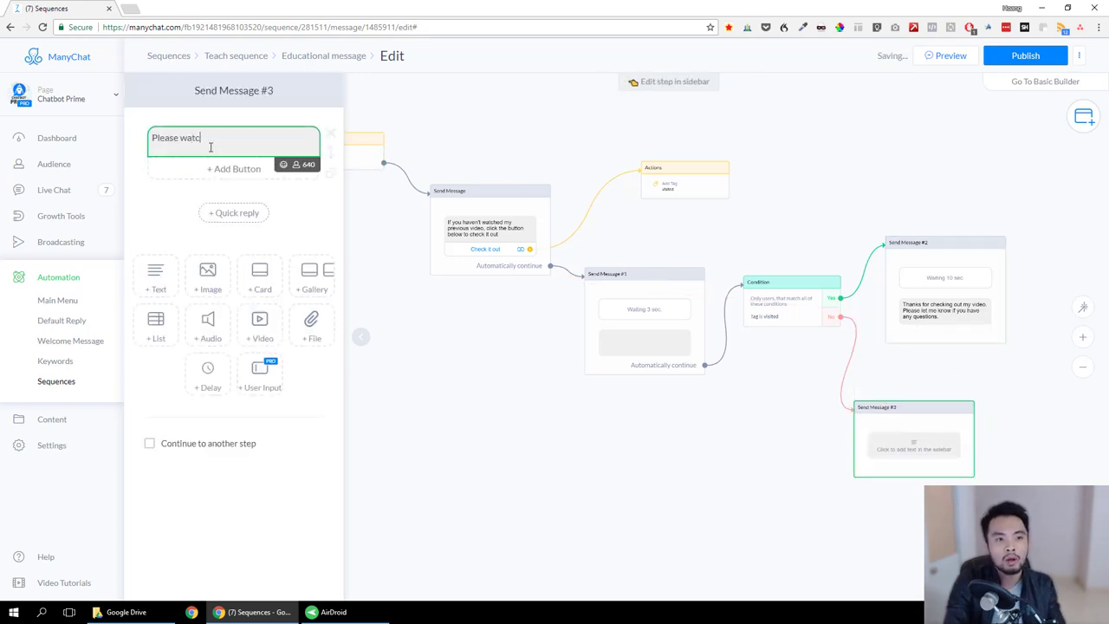
text(h my video before it's g)
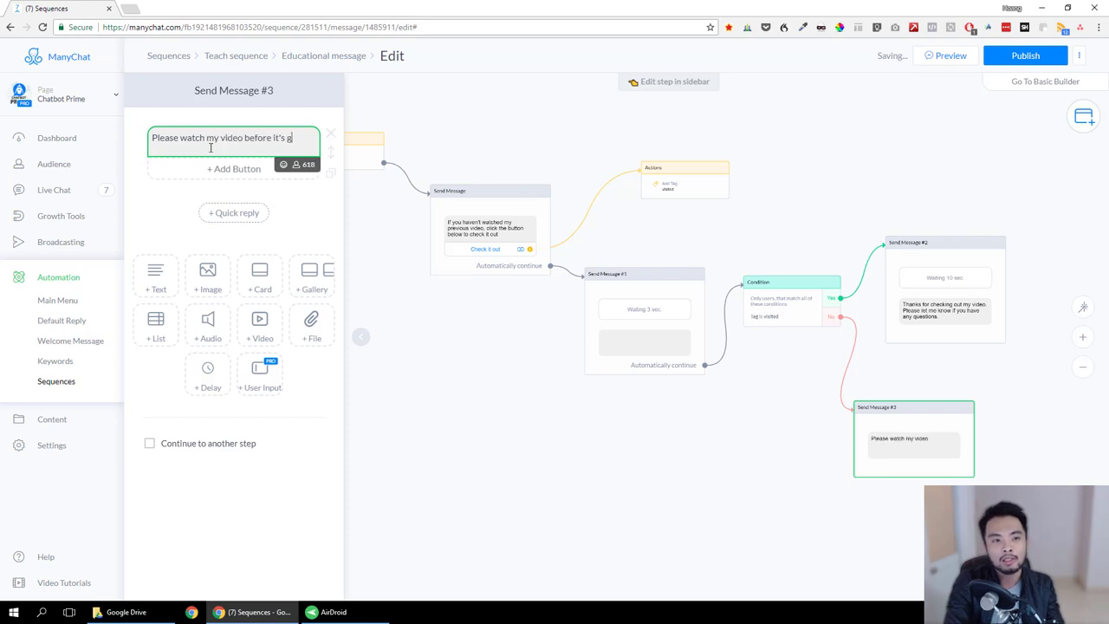
text(.)
click(655, 502)
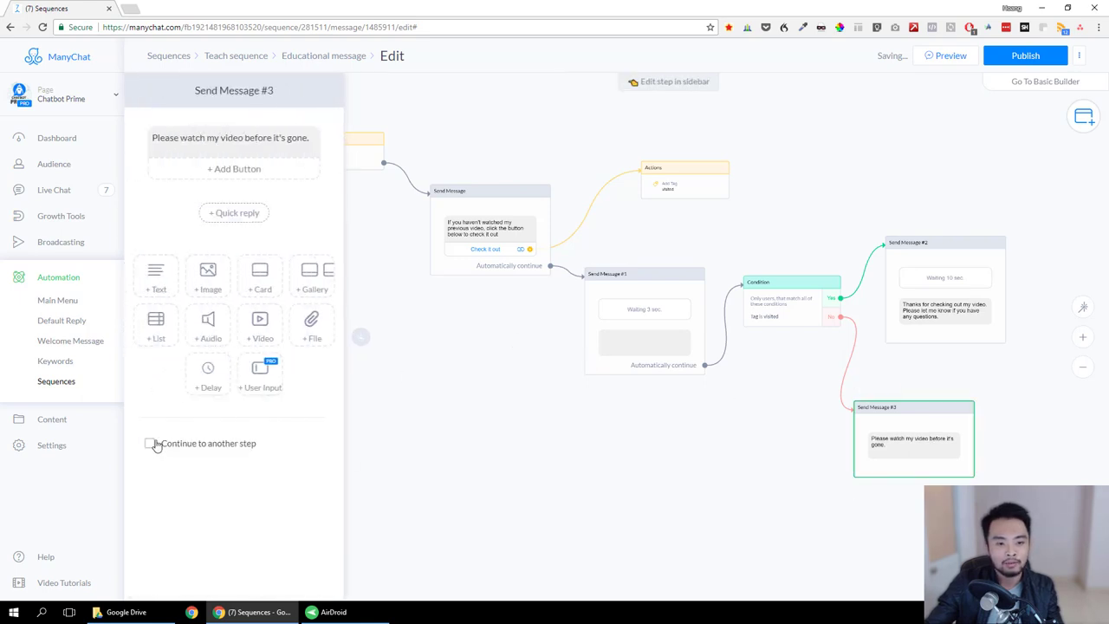
Make Send Message #3 continue to another step and link it back to Send Message #1.
click(152, 444)
click(974, 468)
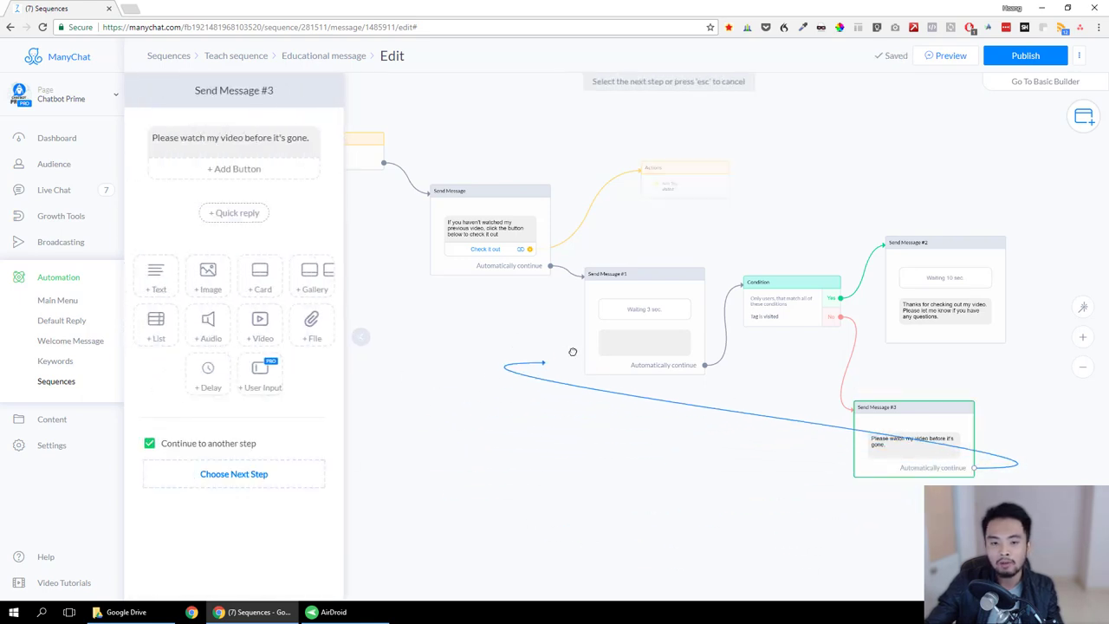
click(611, 347)
Set the delay time in Send Message #1 to 60 seconds.
click(664, 317)
click(231, 148)
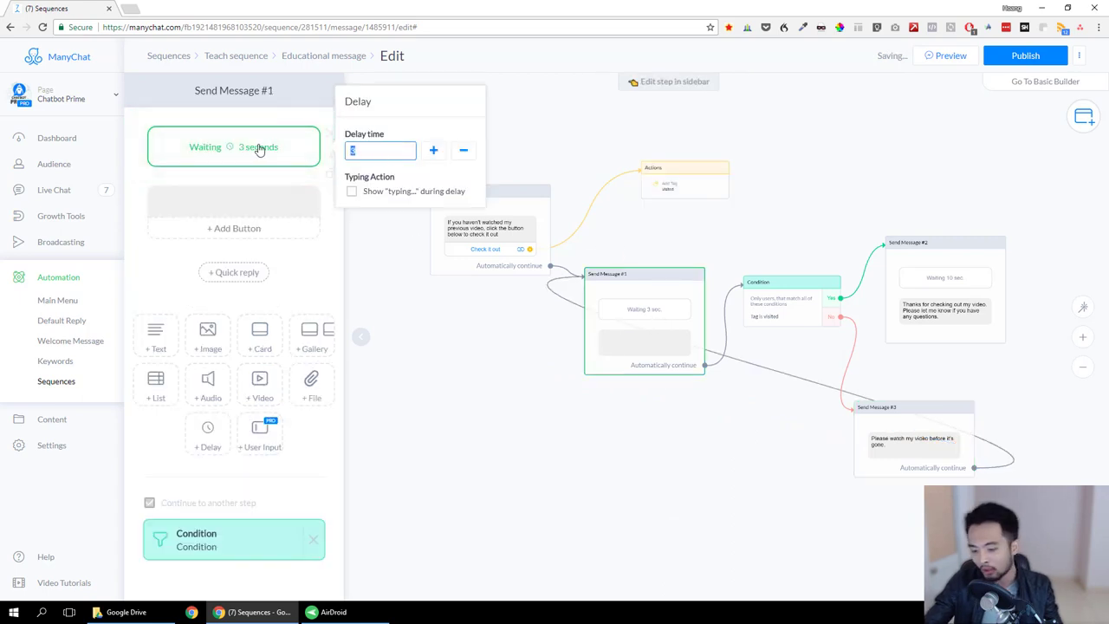
text(60)
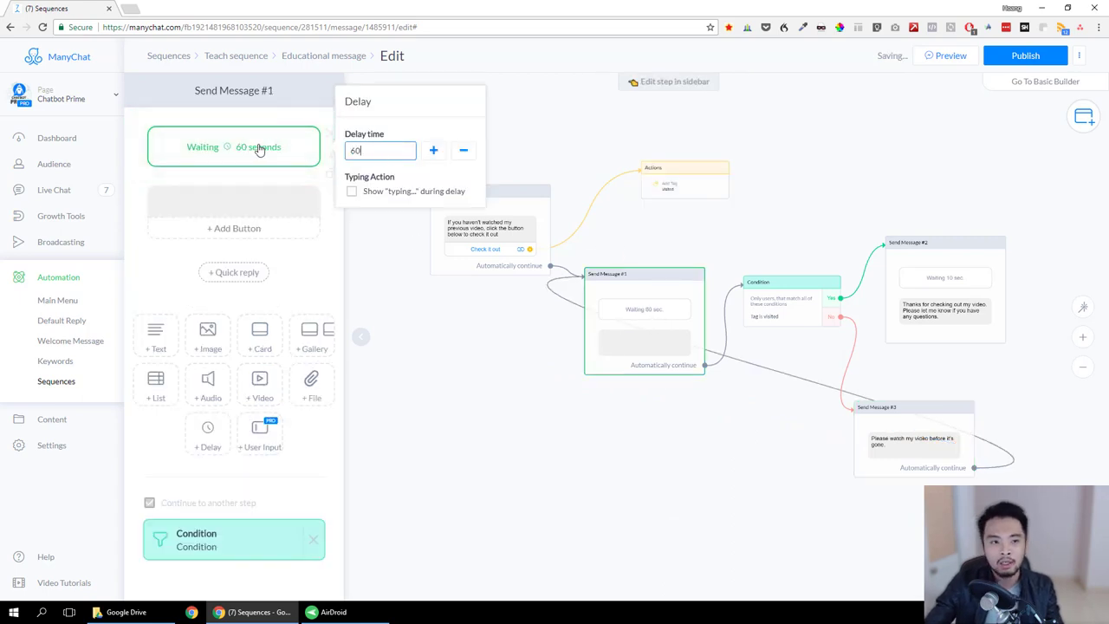
click(549, 408)
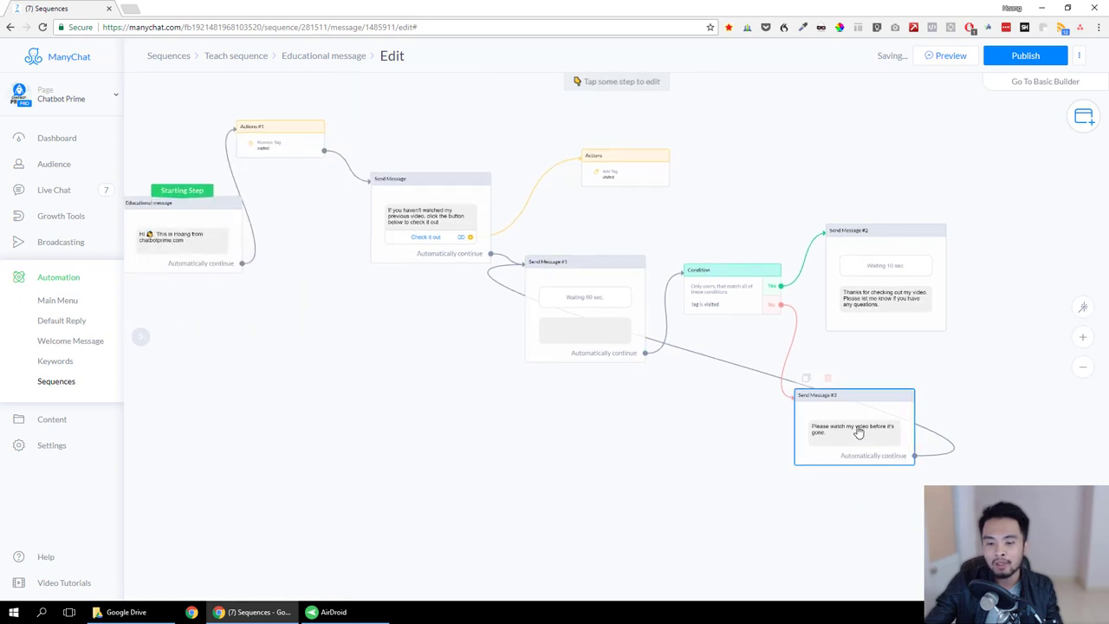
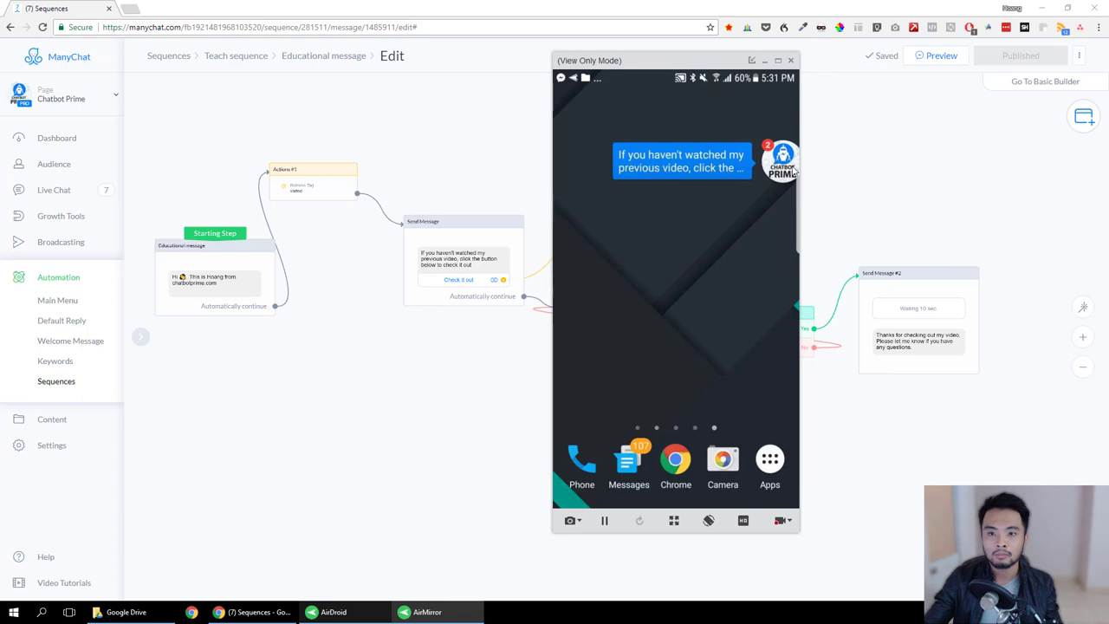
Move the phone mirror window aside and check the Chatbot Prime conversation against the sequence flow.
drag(687, 65, 499, 71)
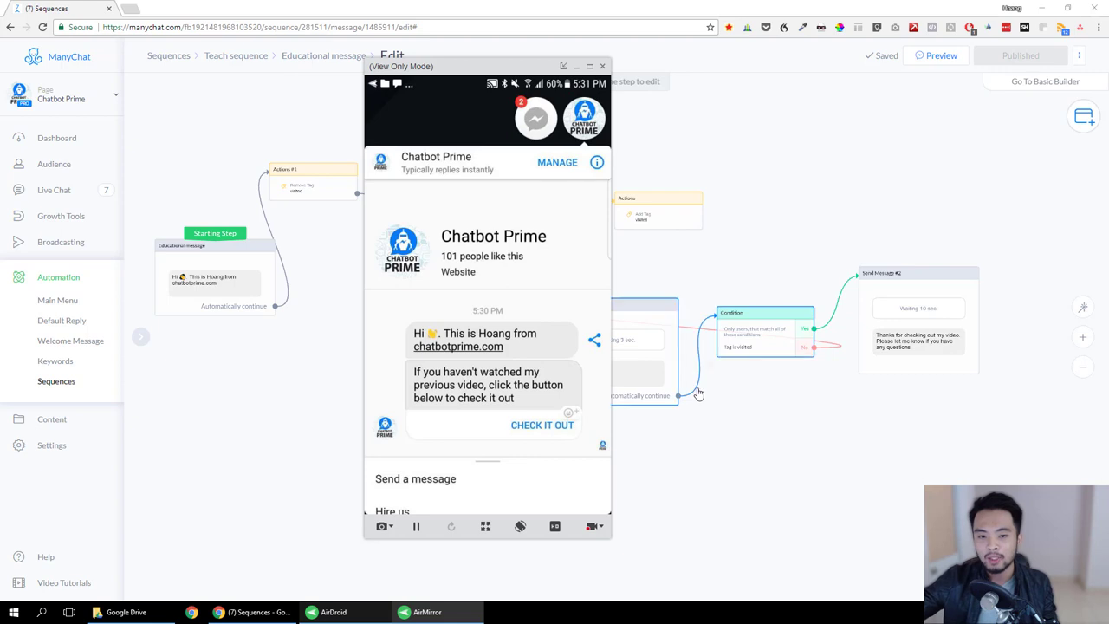
click(719, 440)
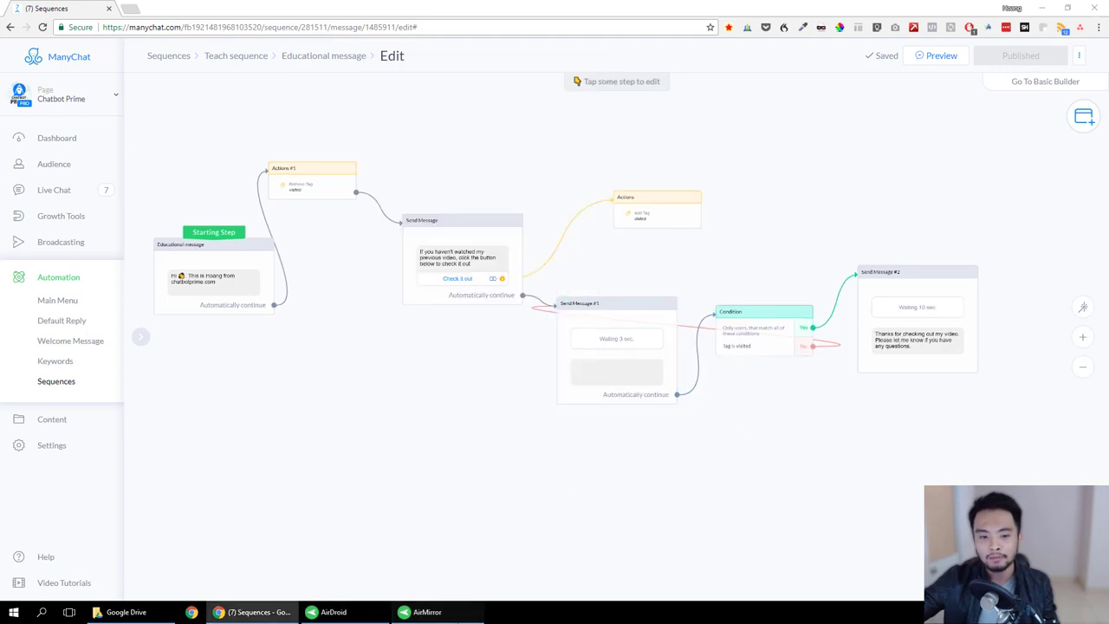
click(424, 612)
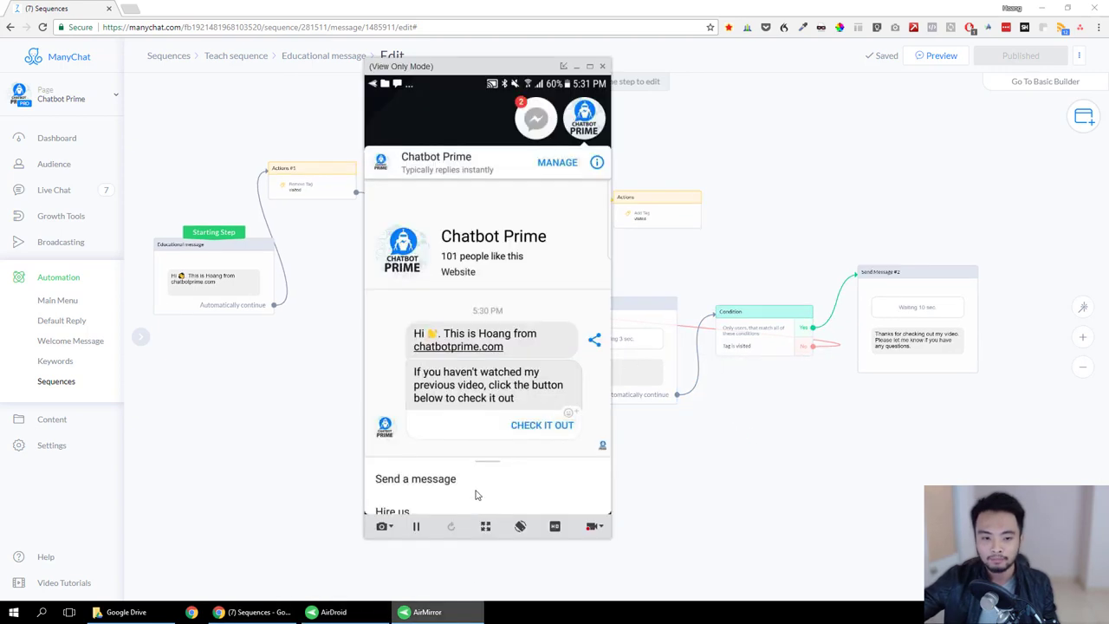
click(706, 475)
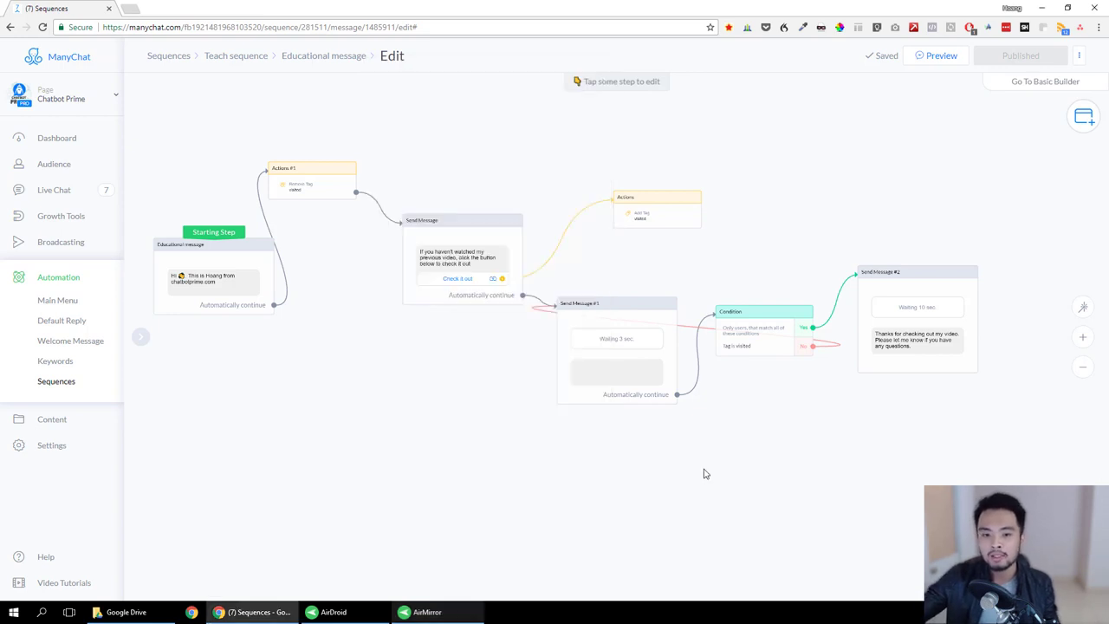
click(450, 611)
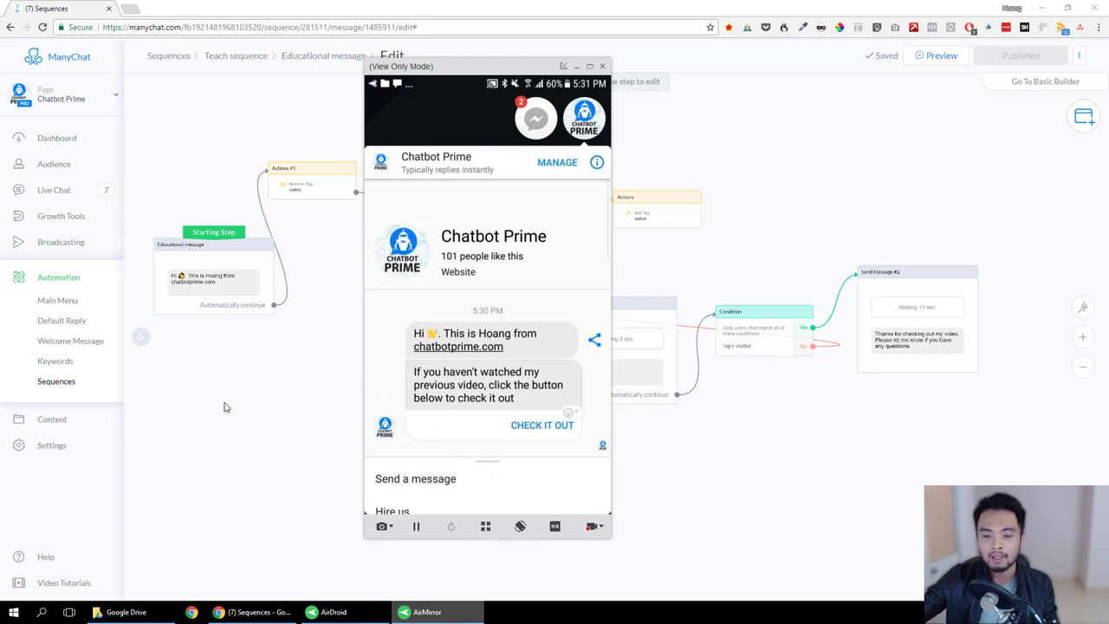
Open Send Message #2 to examine its delay and text alongside the mirrored phone conversation.
click(924, 349)
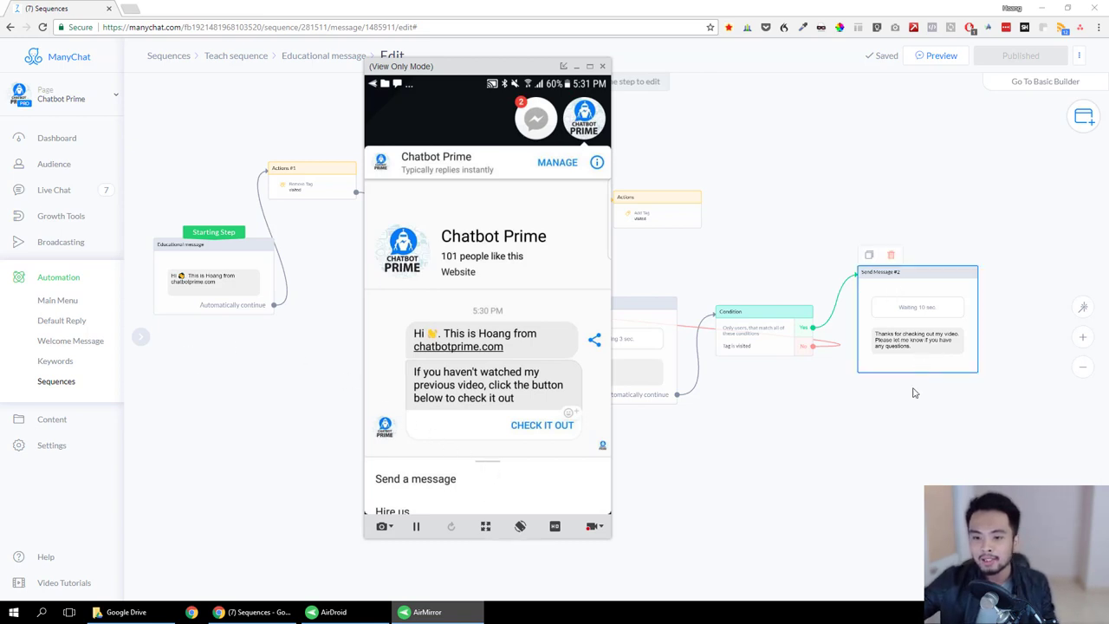
click(929, 367)
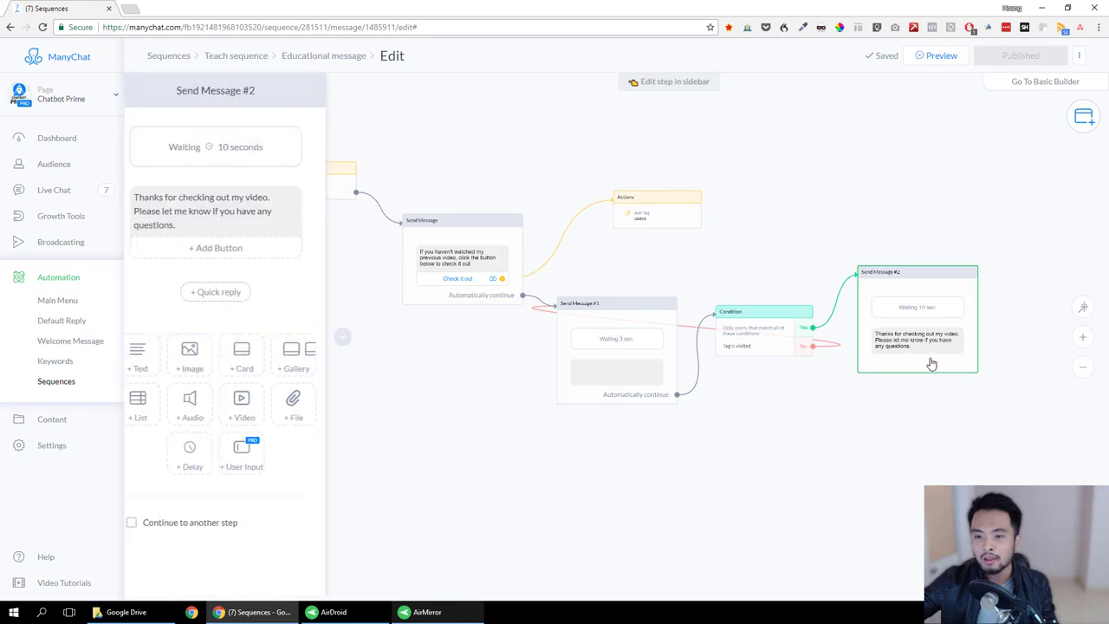
click(424, 614)
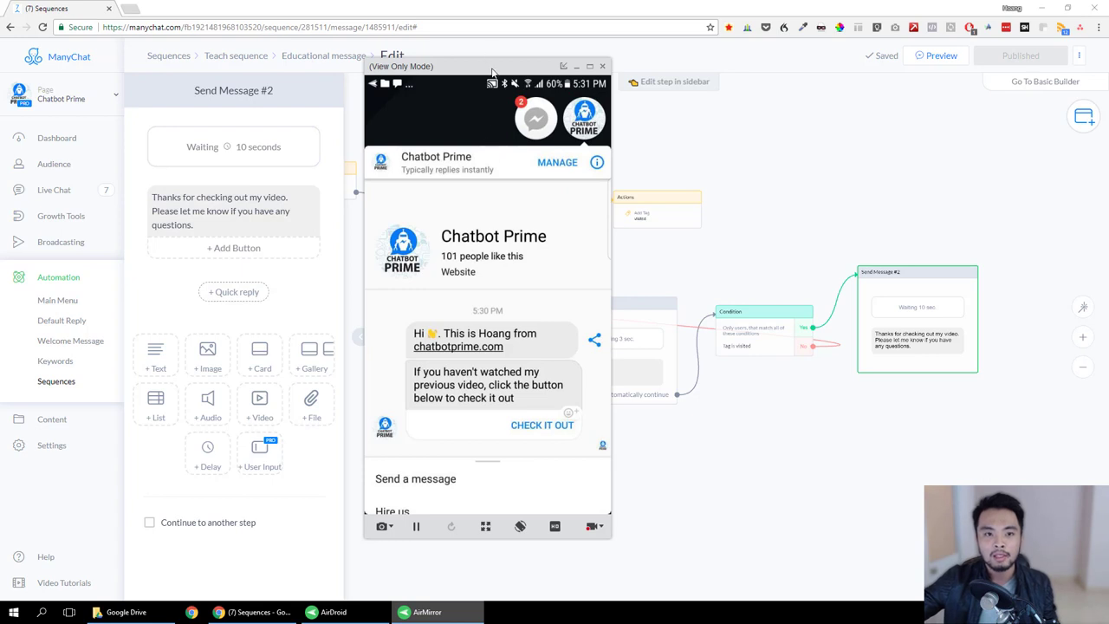
drag(492, 71, 570, 71)
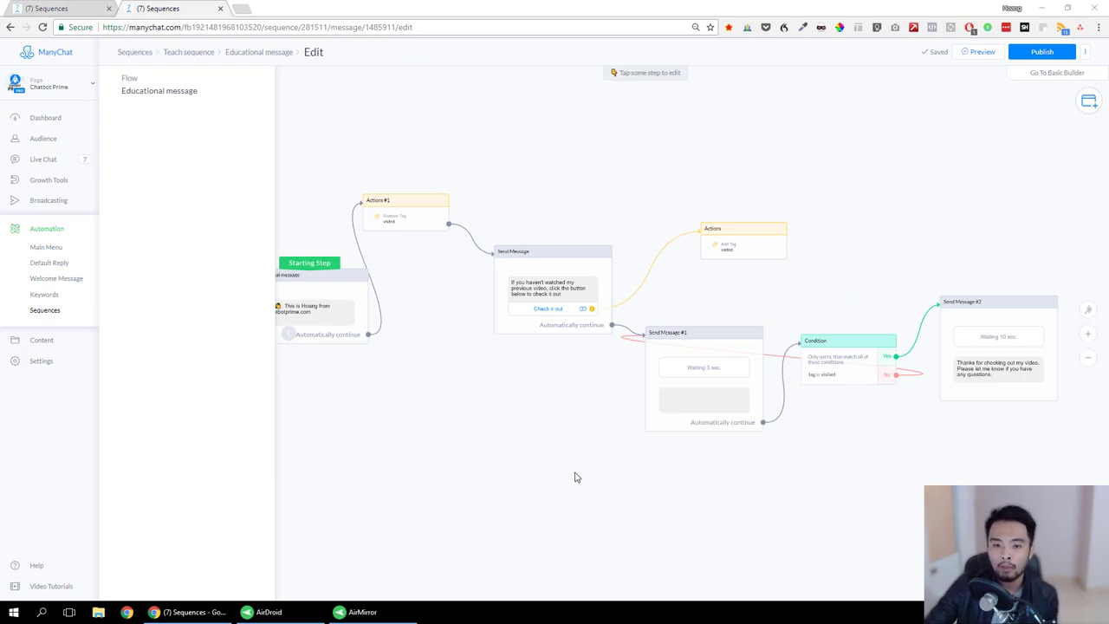
Move the Condition step slightly lower in the flow, between Send Message #1 and Send Message #2.
drag(575, 477, 427, 440)
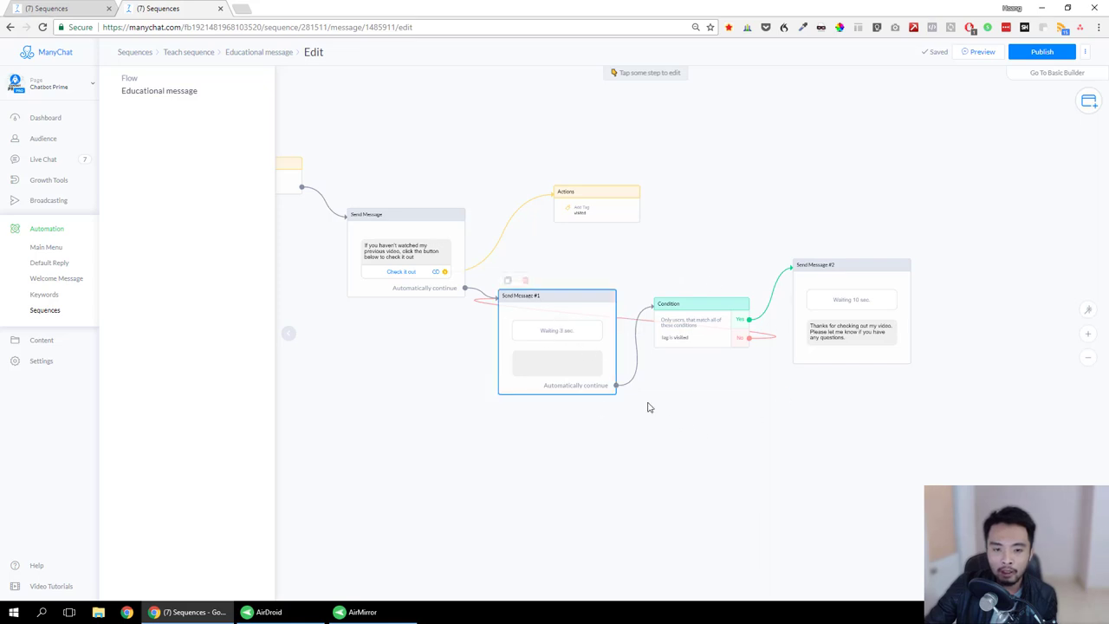
drag(713, 315, 744, 412)
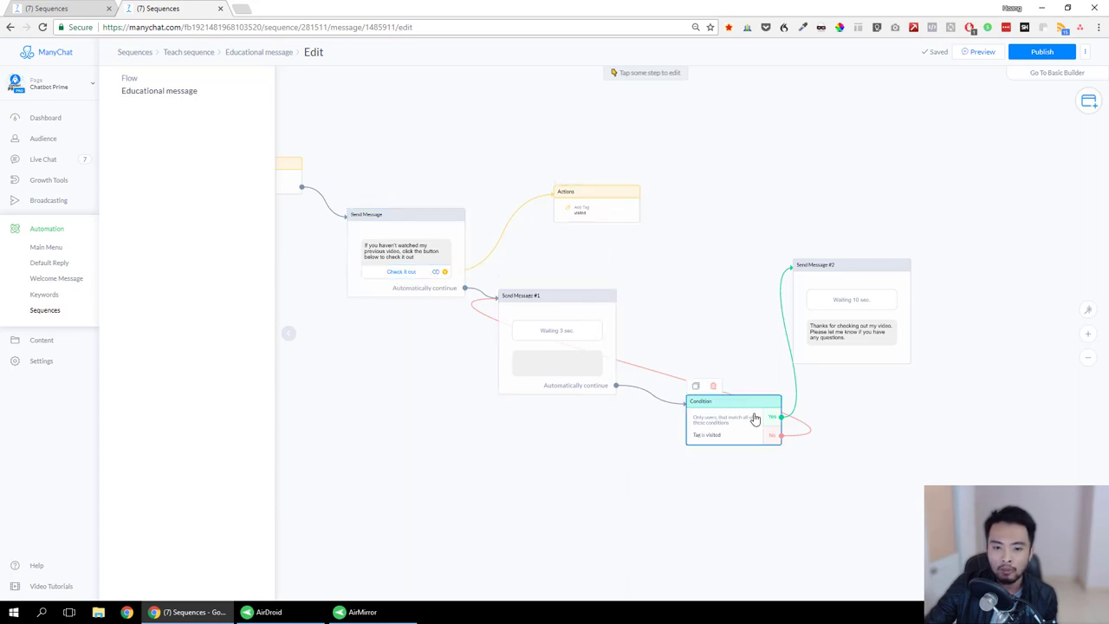
drag(754, 419, 726, 349)
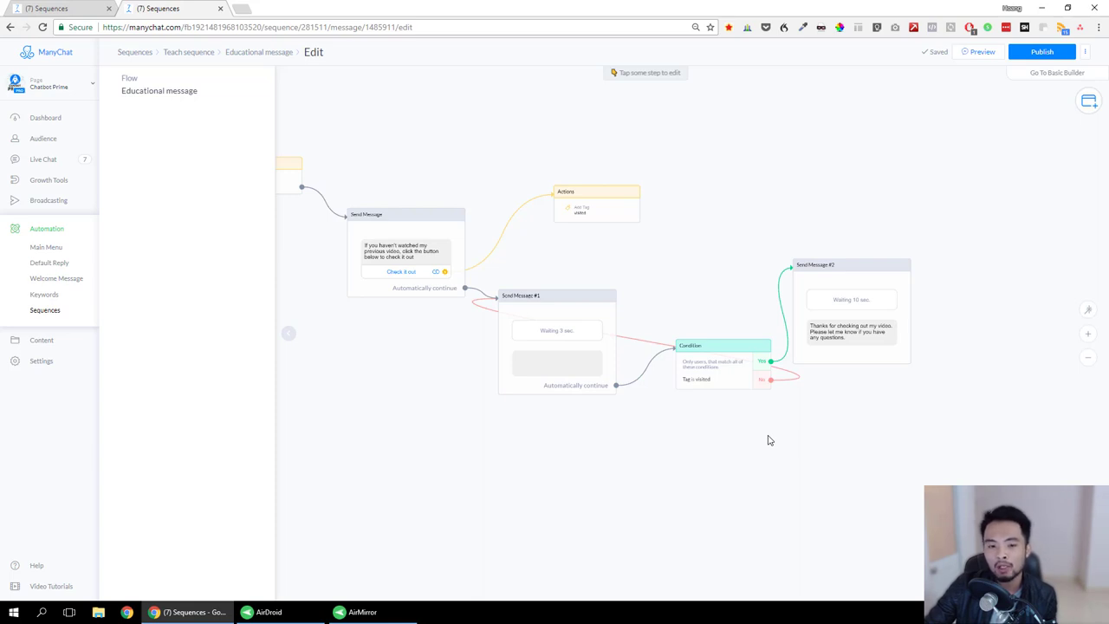
drag(743, 447, 779, 417)
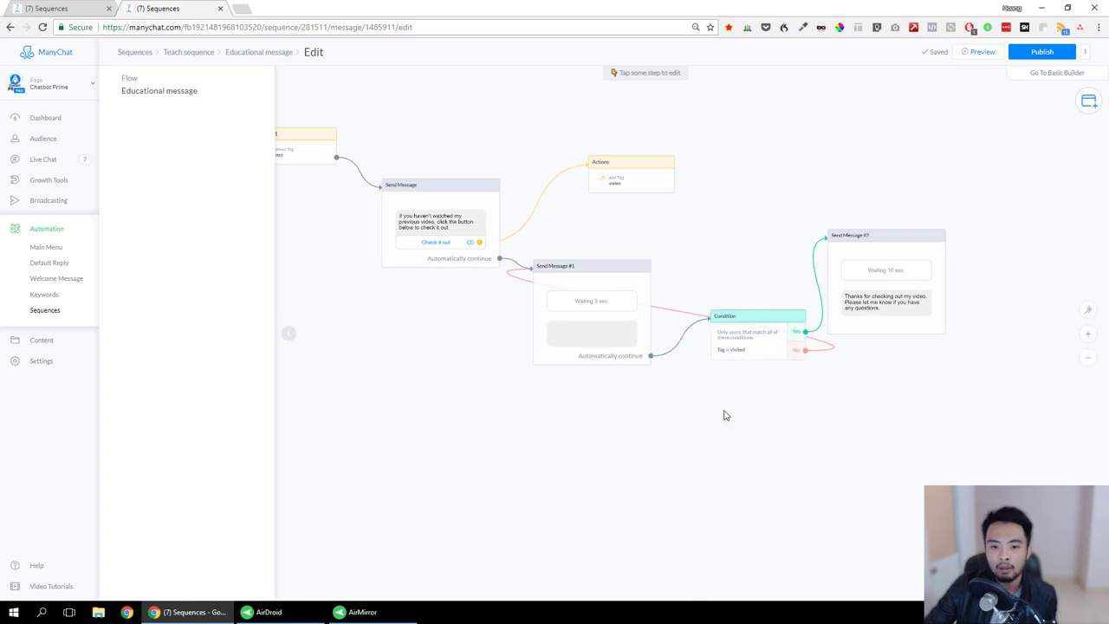
Switch to the Educational message flow that uses Loop count and spread its Condition #1 and Condition steps apart.
click(63, 7)
drag(403, 469, 666, 507)
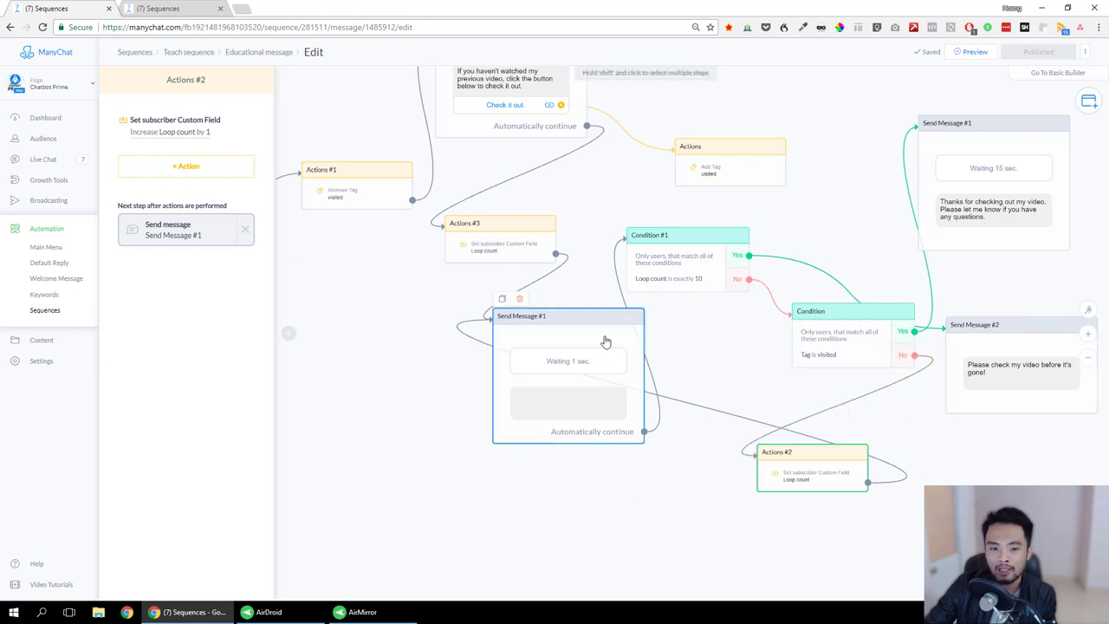
mouse_move(598, 321)
mouse_down()
mouse_move(559, 309)
mouse_move(592, 315)
mouse_up()
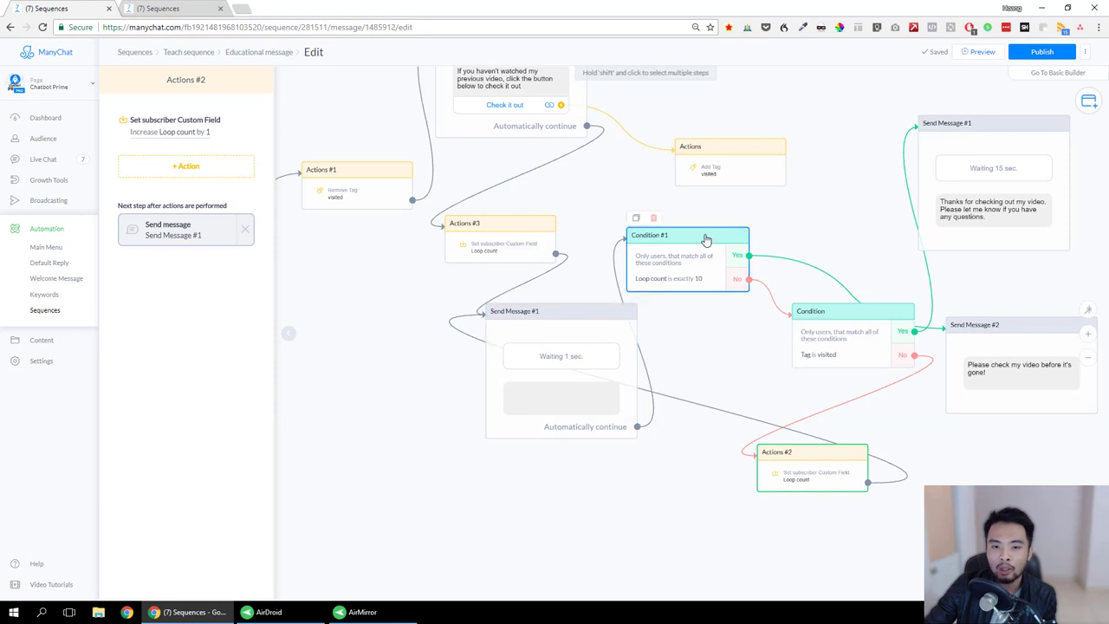
drag(706, 239, 740, 263)
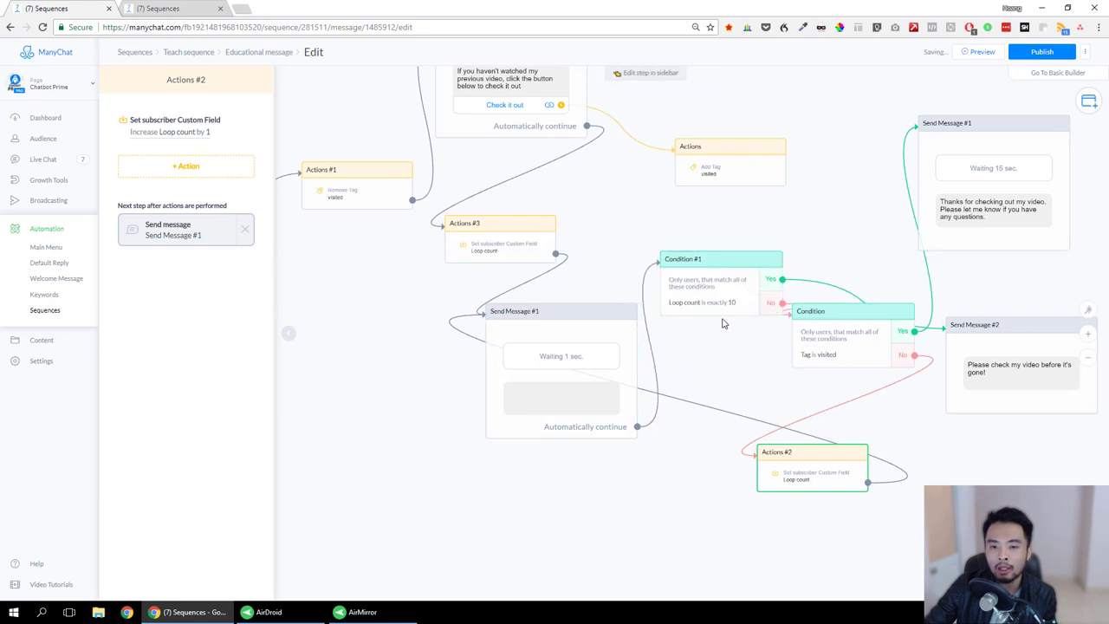
click(729, 312)
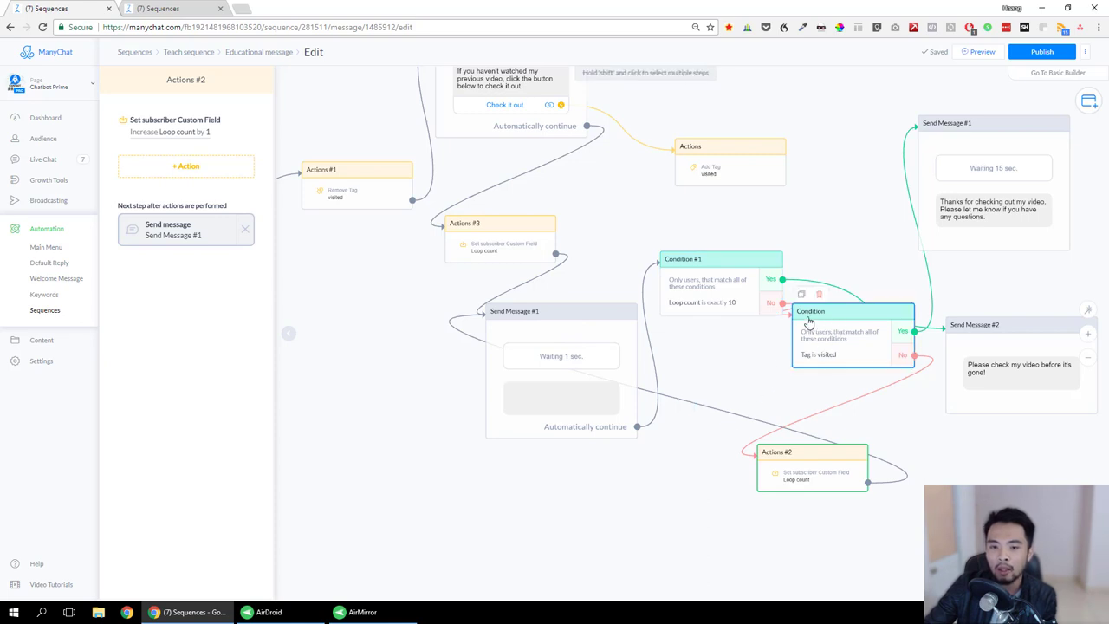
drag(807, 317, 824, 330)
drag(727, 249, 728, 235)
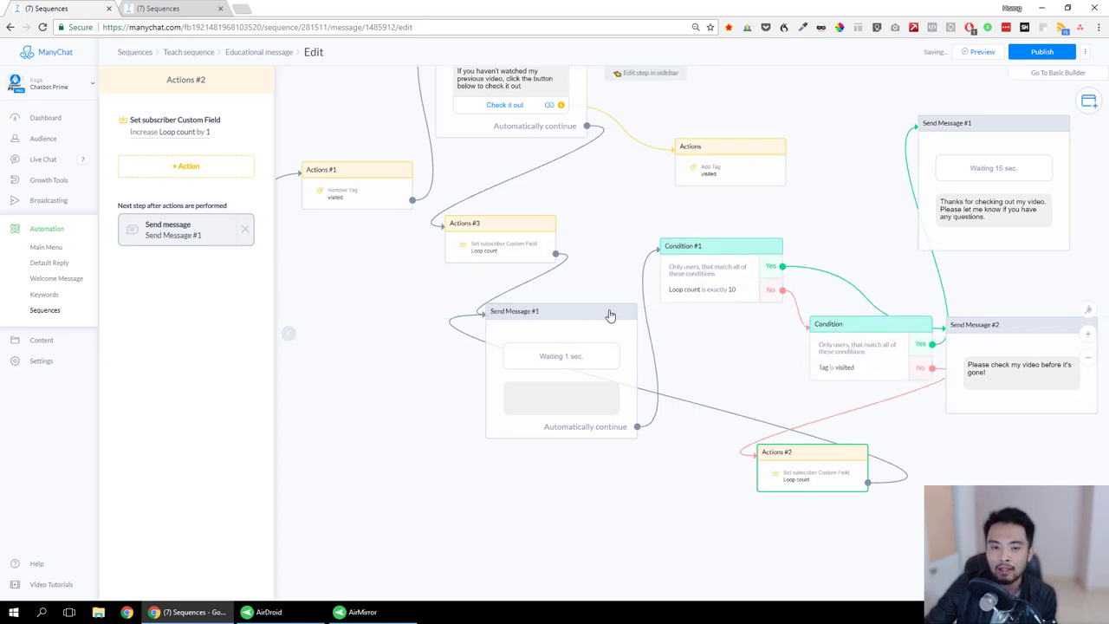
Rearrange the loop layout by raising the 1-second Send Message #1 and nudging Condition, Send Message #2 and Actions #3 sideways.
drag(609, 329, 587, 314)
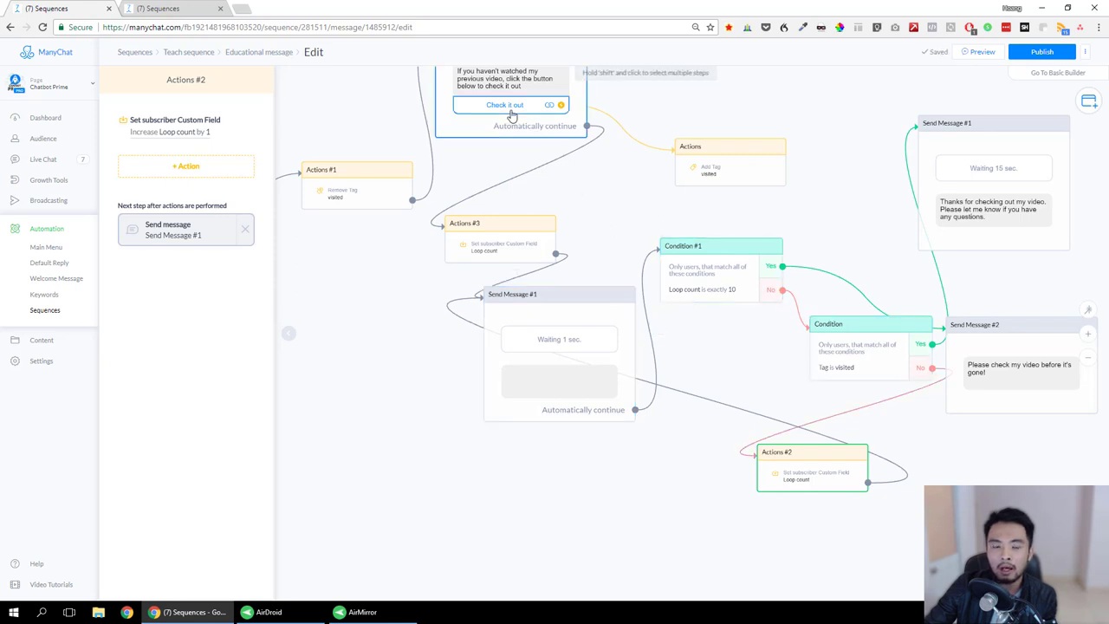
drag(840, 324, 823, 320)
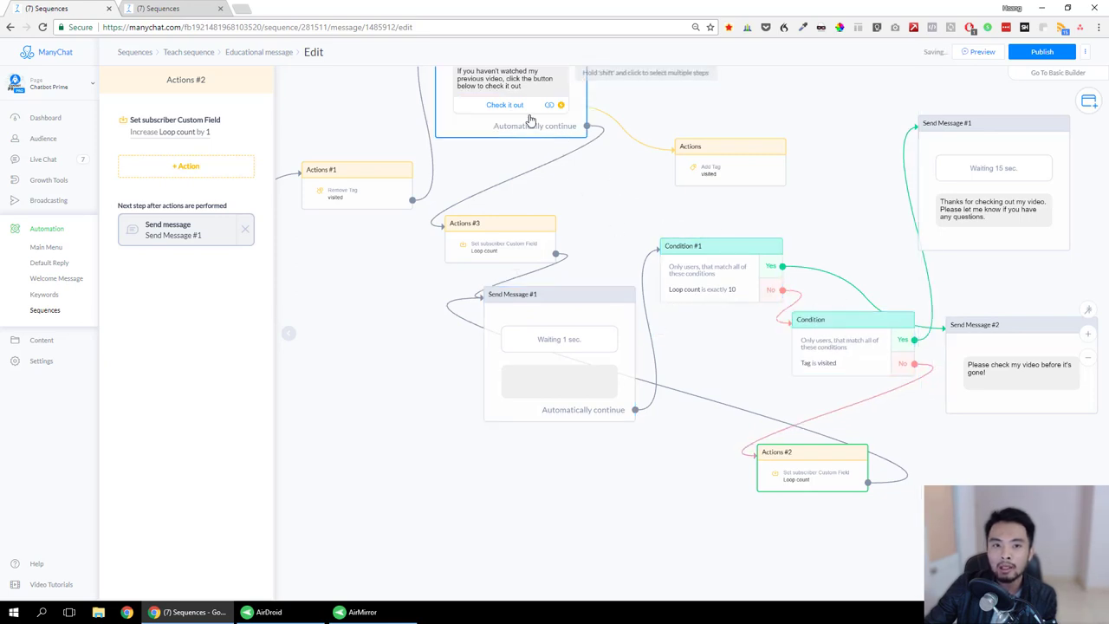
drag(996, 325, 1013, 311)
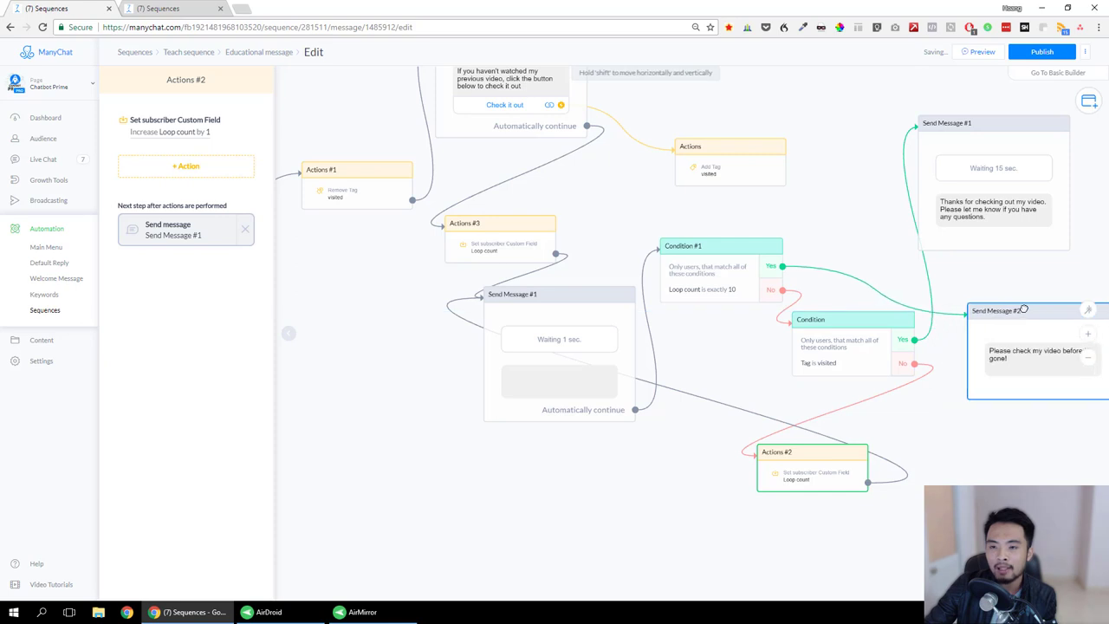
scroll(938, 438, right, 2)
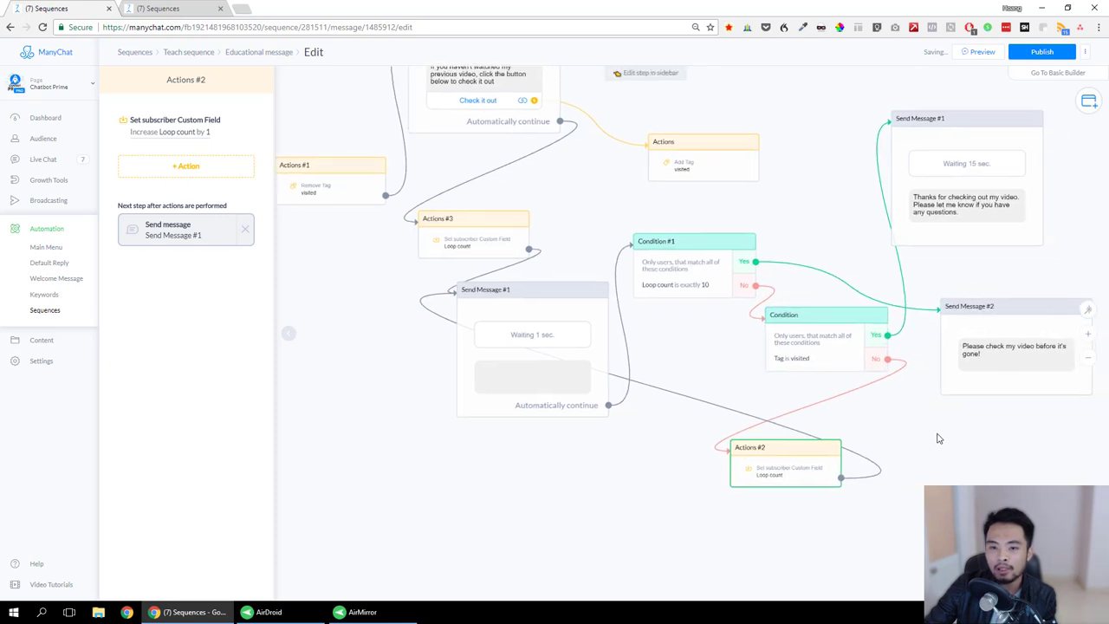
scroll(952, 449, left, 1)
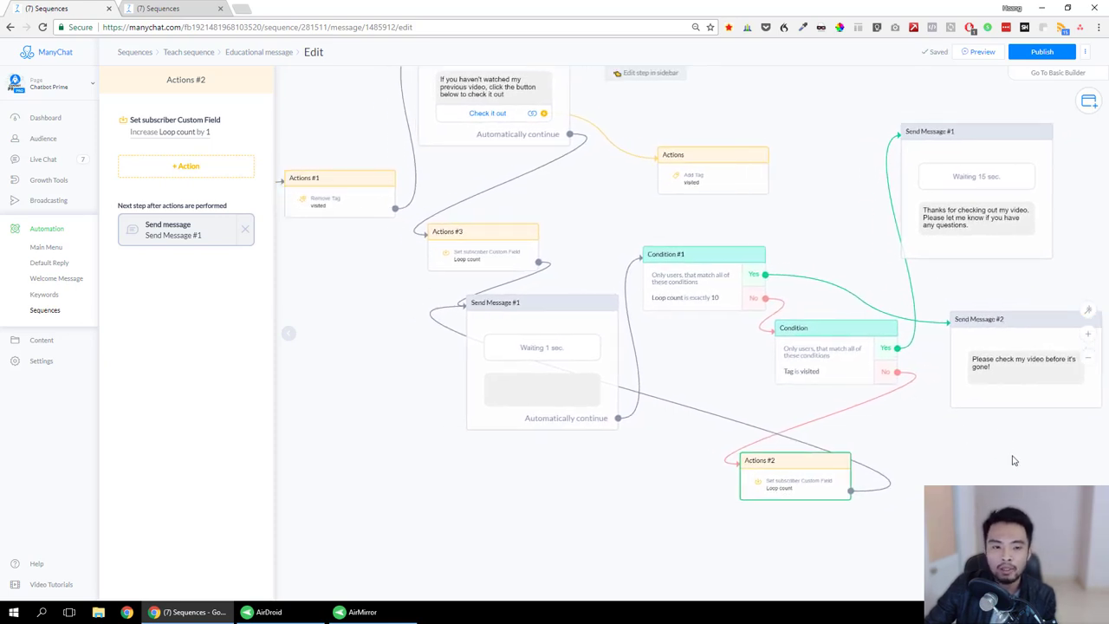
click(512, 257)
mouse_move(493, 235)
mouse_down()
mouse_move(508, 229)
mouse_move(485, 238)
mouse_up()
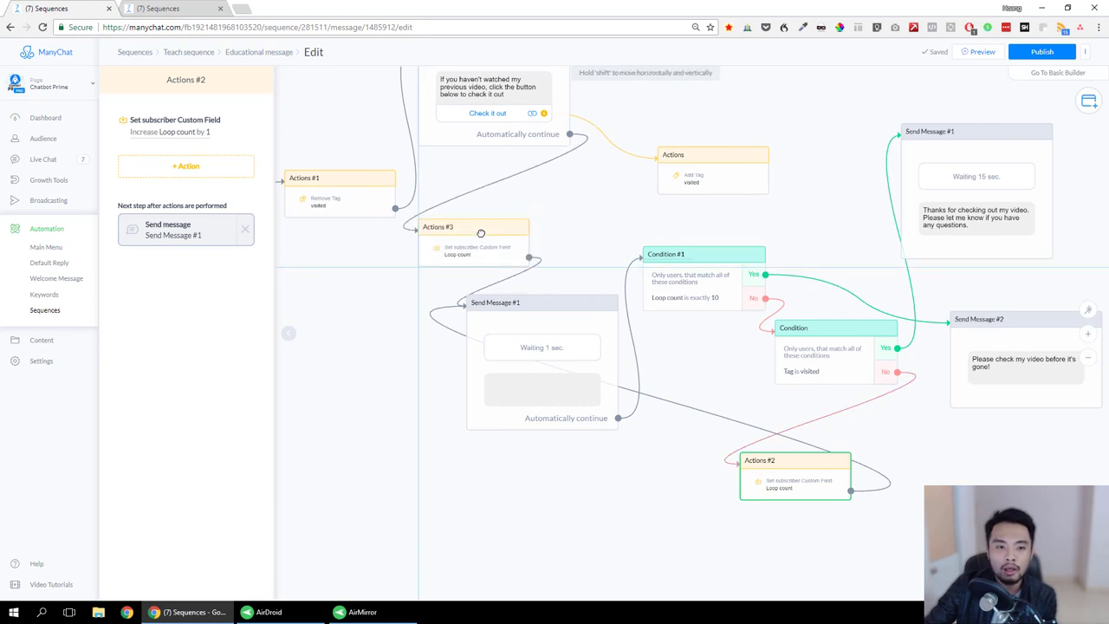
Set the value that Actions #2 adds to the Loop count custom field to 0.
click(185, 139)
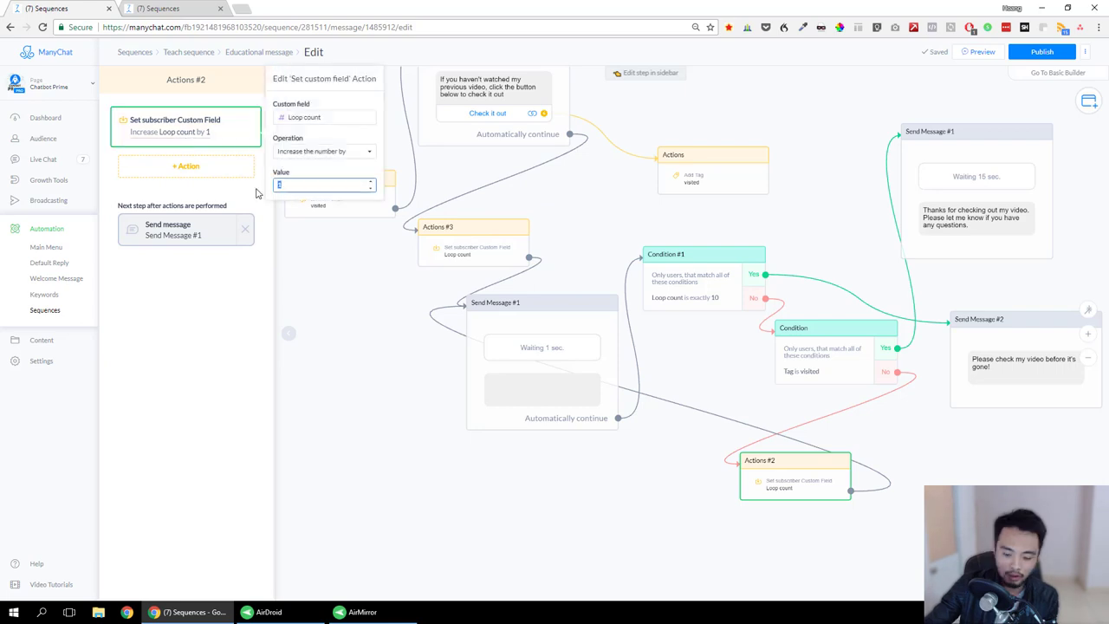
text(0)
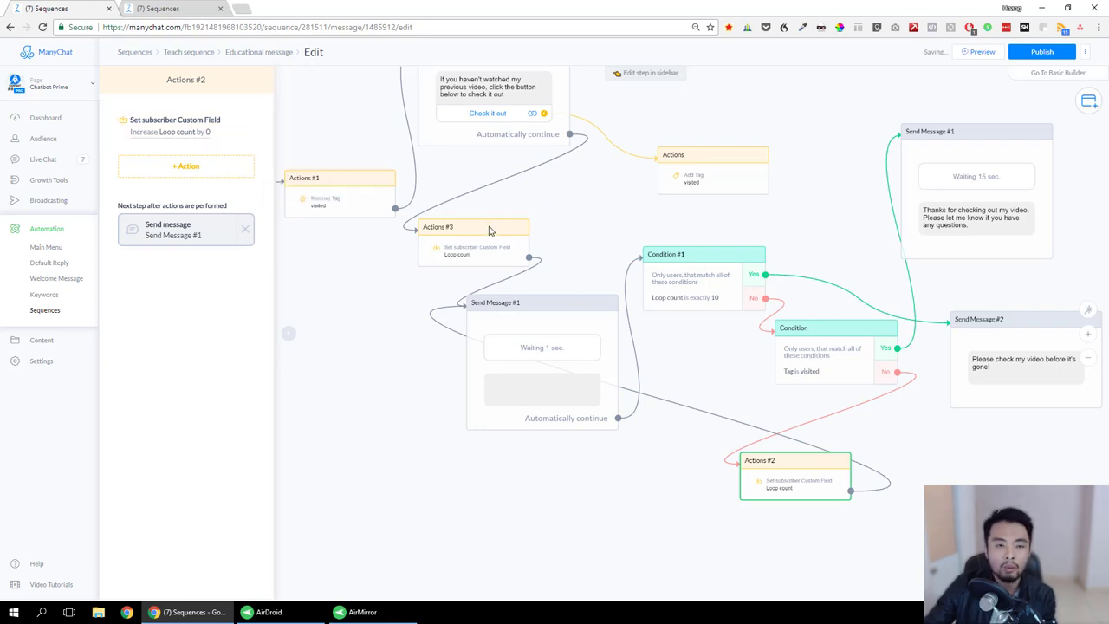
click(366, 210)
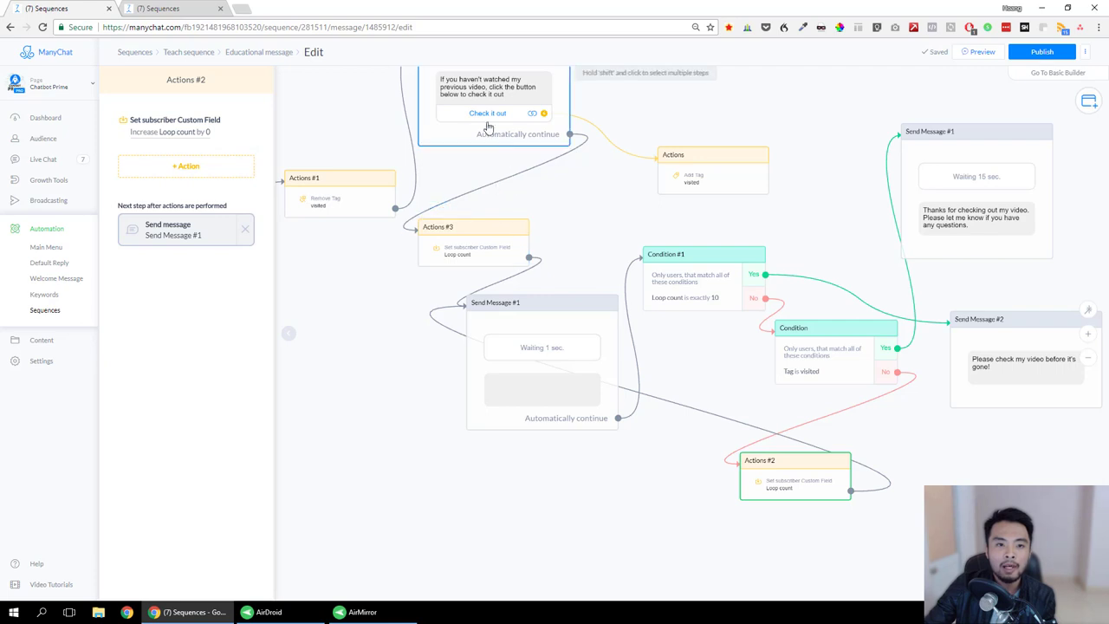
scroll(550, 227, up, 1)
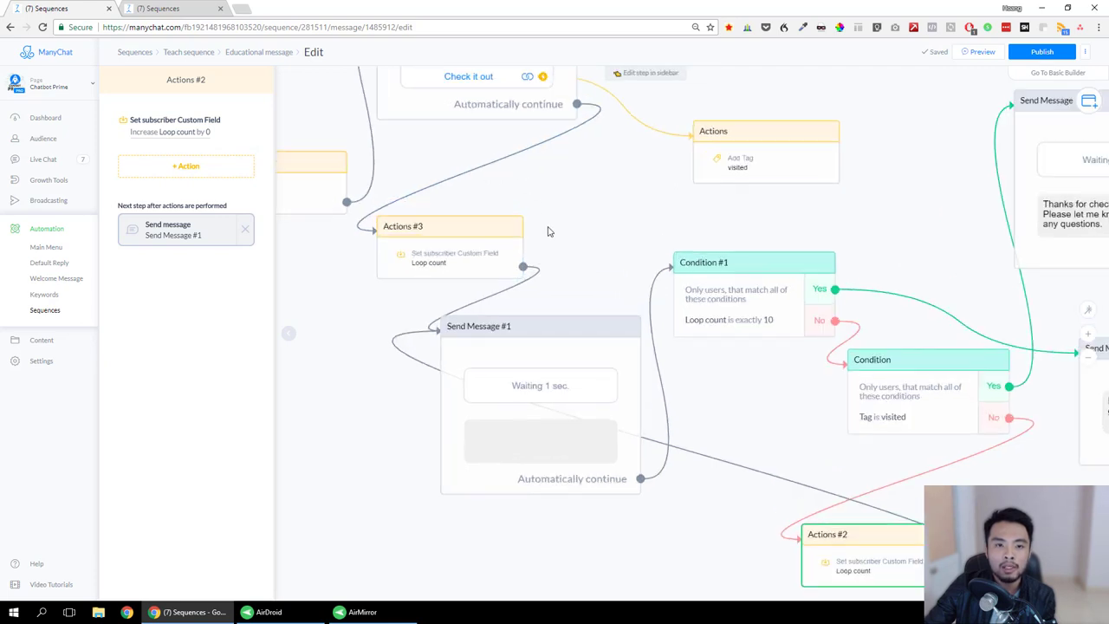
scroll(532, 211, down, 1)
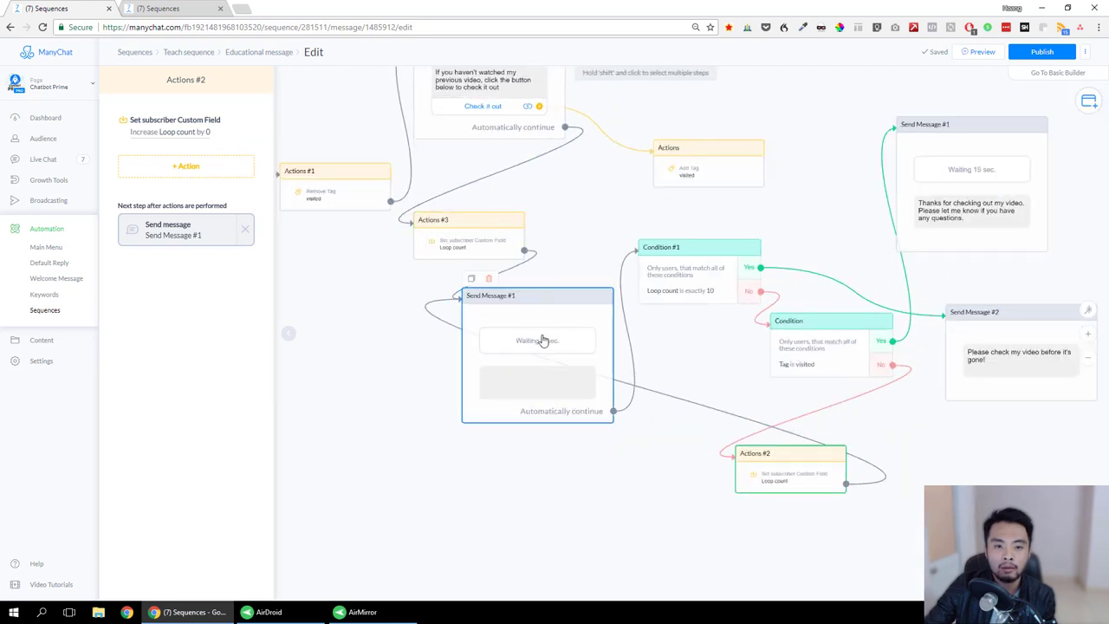
Open Actions #3 and move it and the 1-second Send Message #1 slightly higher in the flow.
click(481, 223)
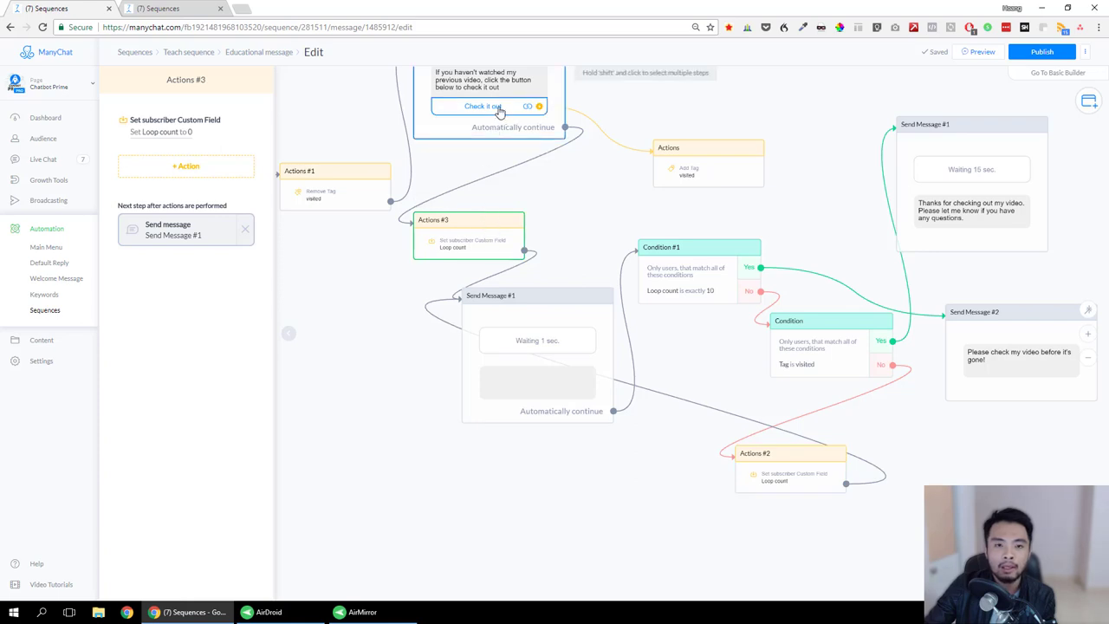
drag(480, 228, 487, 207)
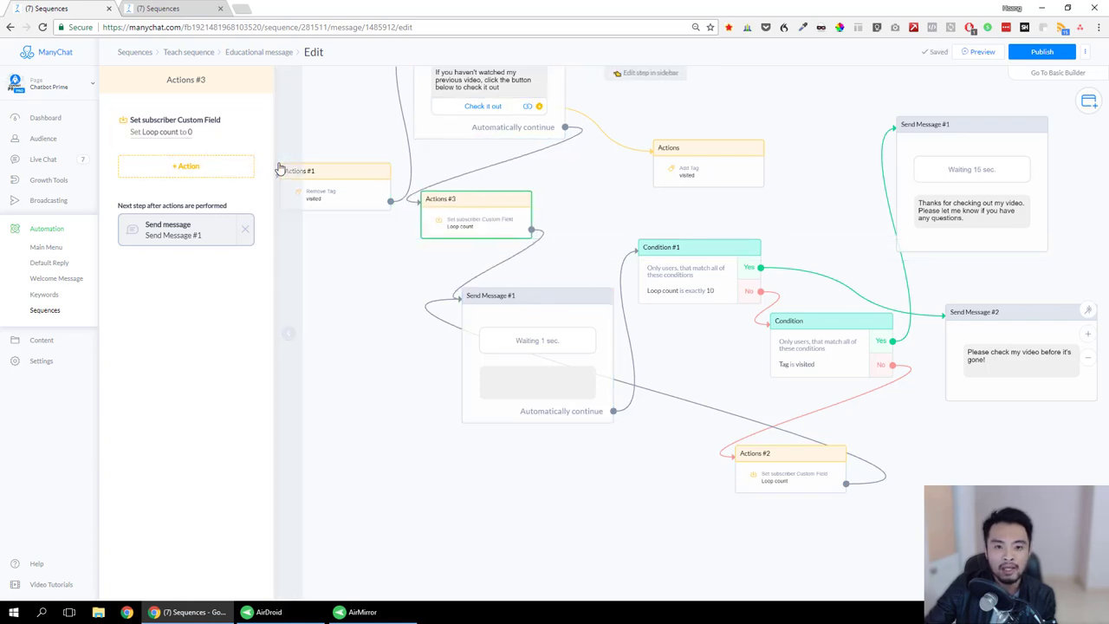
mouse_move(566, 300)
mouse_down()
mouse_move(569, 277)
mouse_move(570, 290)
mouse_up()
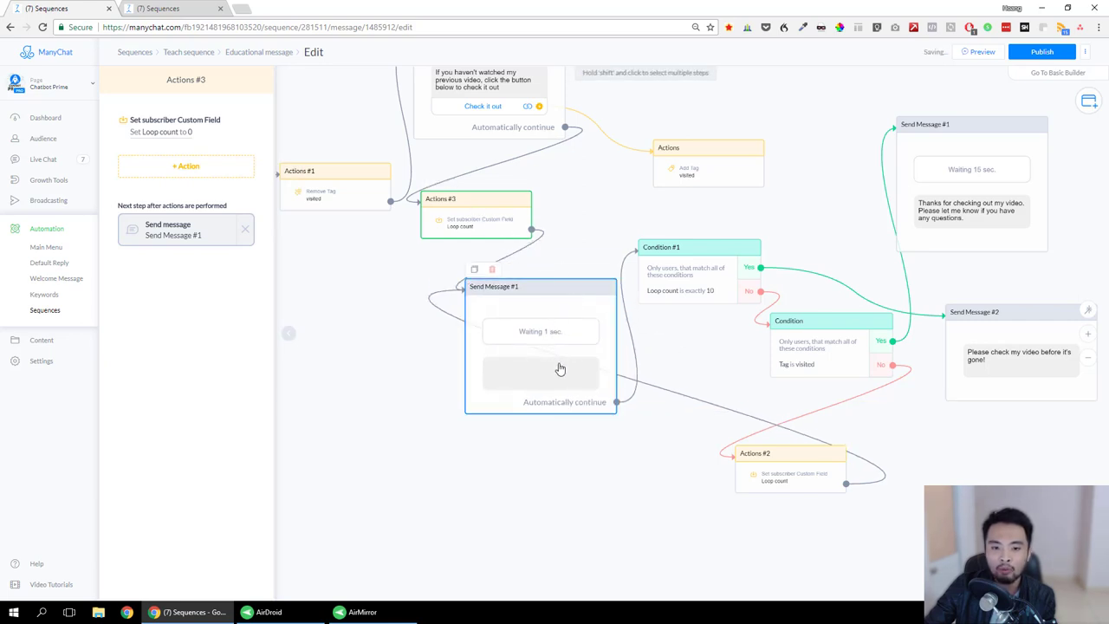
Lower Condition #1, raise the 1-second Send Message #1 and Send Message #2 around it, and open Send Message #2.
mouse_move(705, 252)
mouse_down()
mouse_move(723, 245)
mouse_move(703, 246)
mouse_move(709, 257)
mouse_up()
mouse_move(556, 291)
mouse_down()
mouse_move(554, 270)
mouse_move(568, 281)
mouse_up()
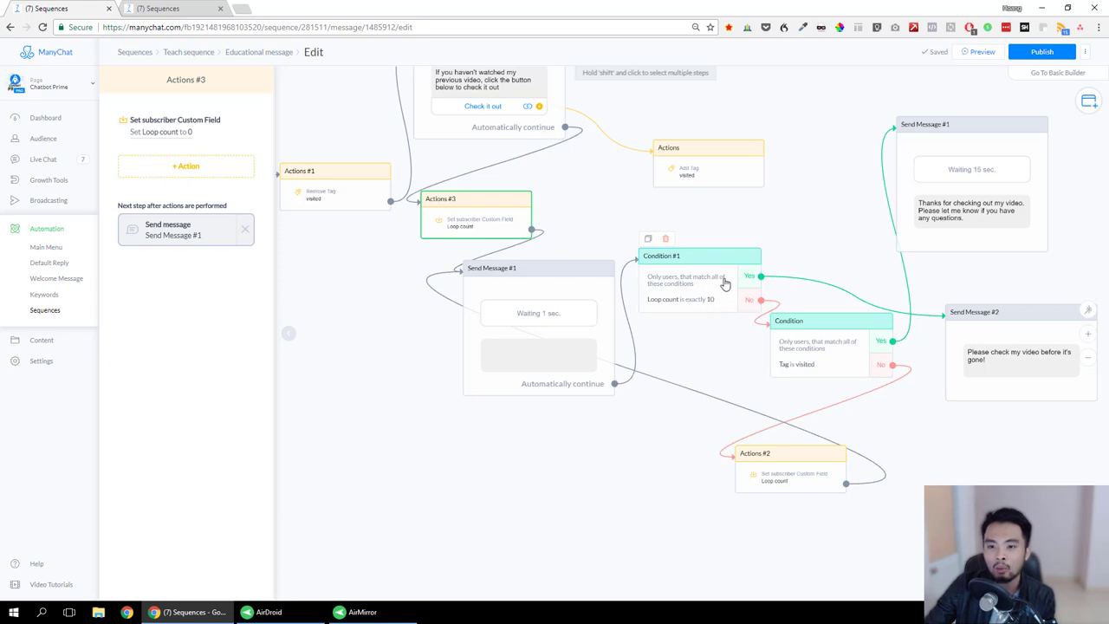
drag(1027, 311, 1026, 280)
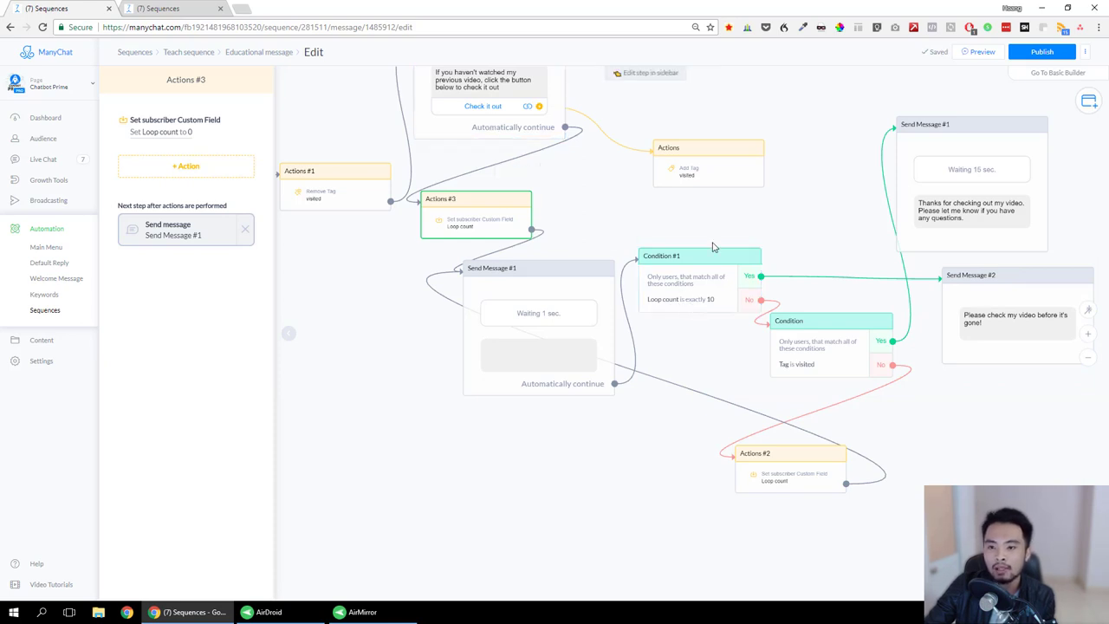
click(1024, 365)
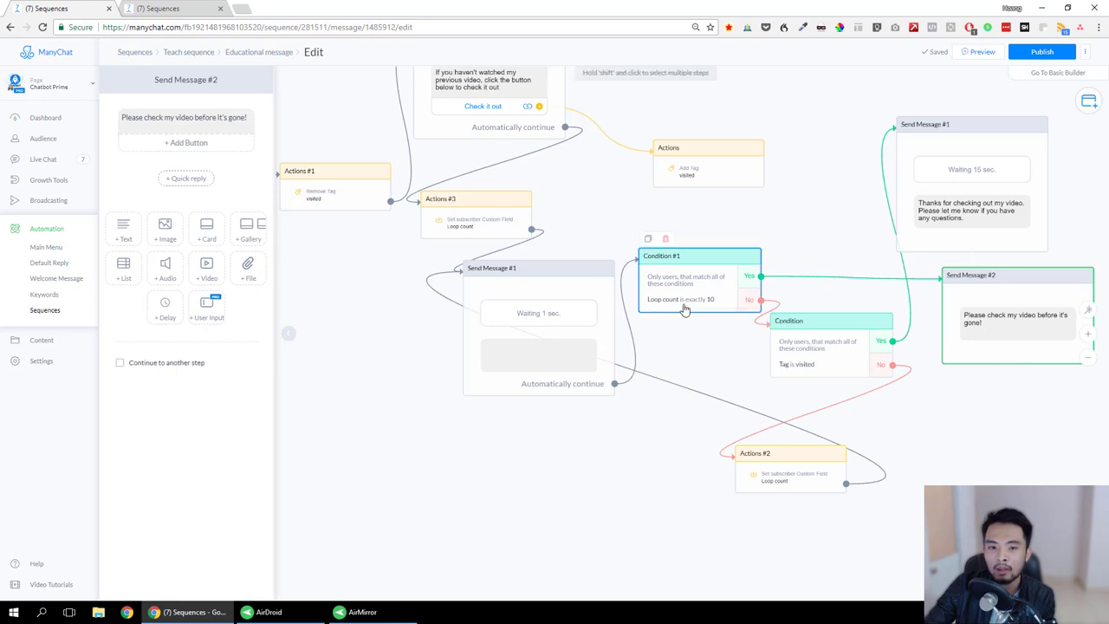
Shift Condition and the 15-second Send Message #1 up and sideways, raise Actions #2 in the flow, and open Condition #1.
click(667, 281)
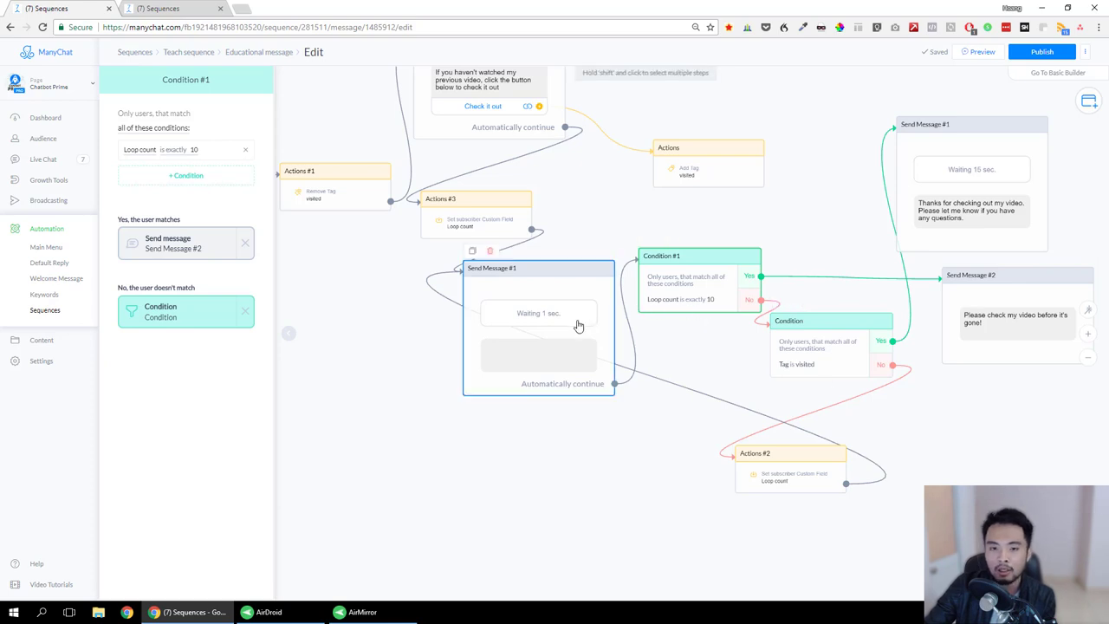
mouse_move(842, 315)
mouse_down()
mouse_move(824, 304)
mouse_move(838, 307)
mouse_up()
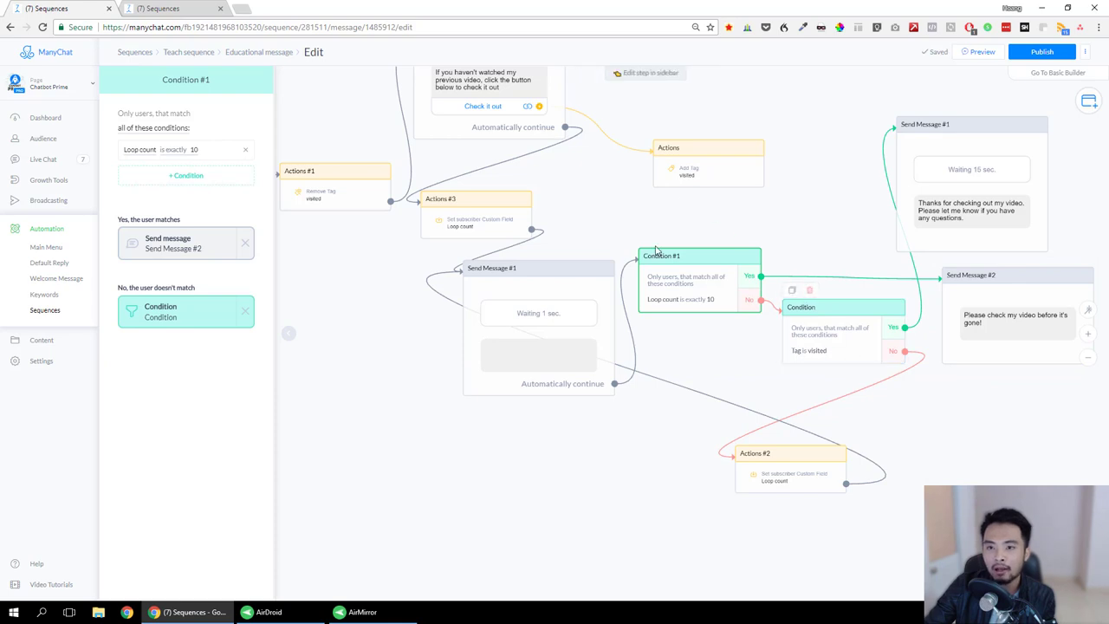
mouse_move(864, 310)
mouse_down()
mouse_move(852, 307)
mouse_move(864, 305)
mouse_up()
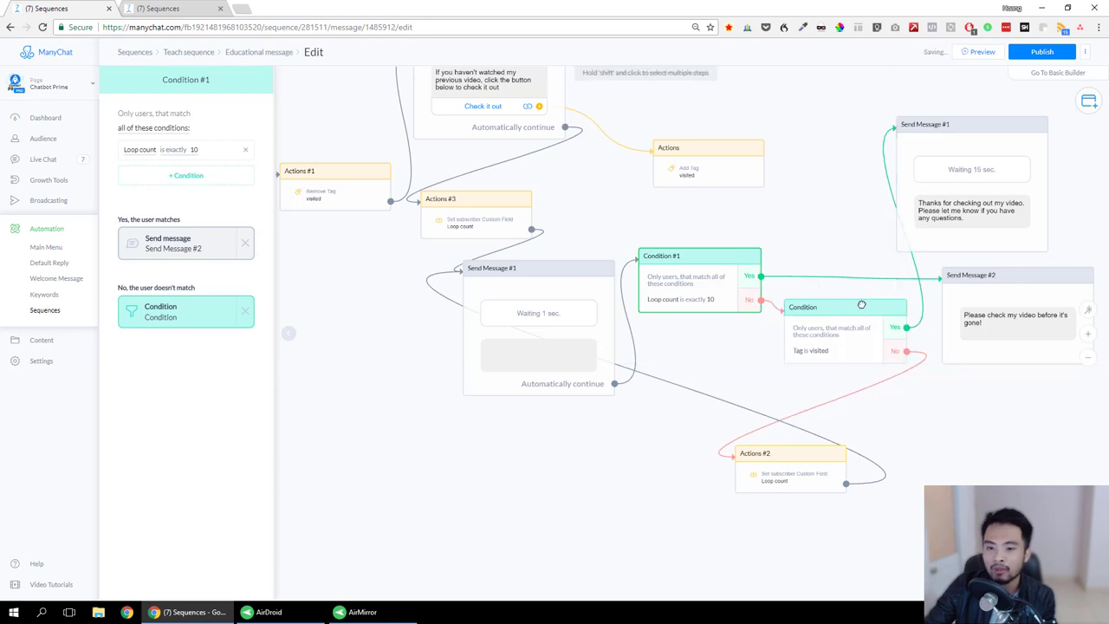
drag(958, 135, 996, 121)
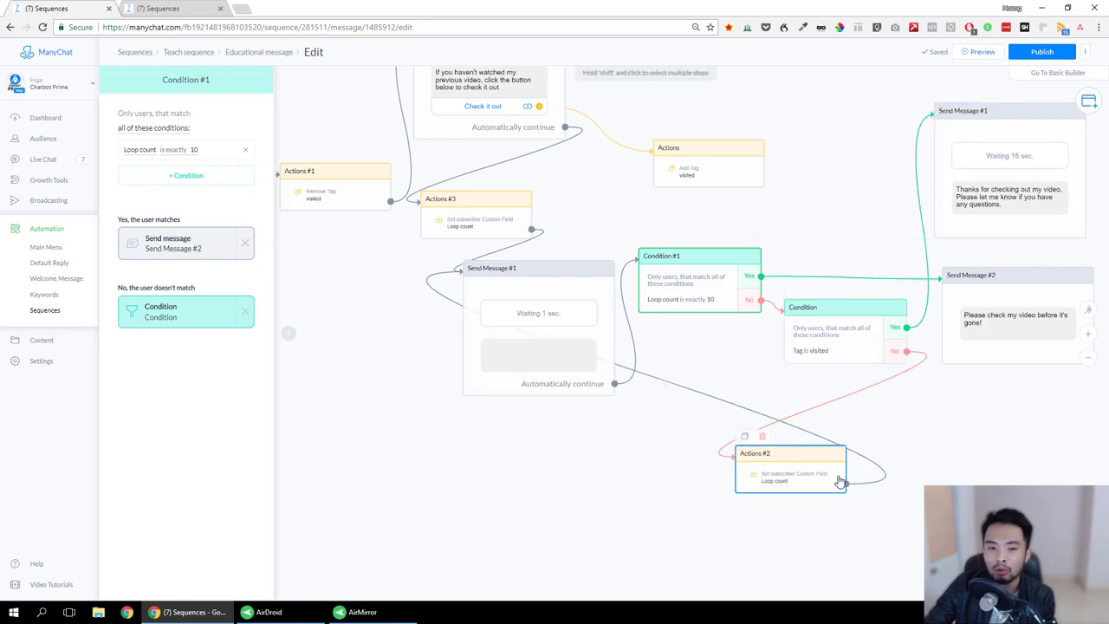
drag(762, 454, 756, 434)
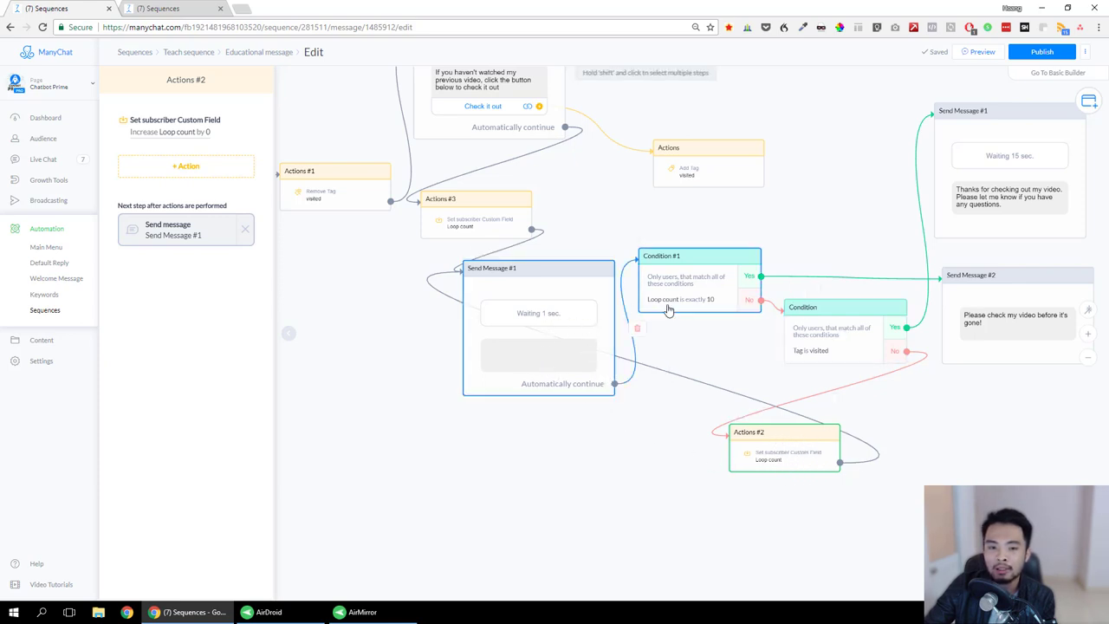
click(719, 305)
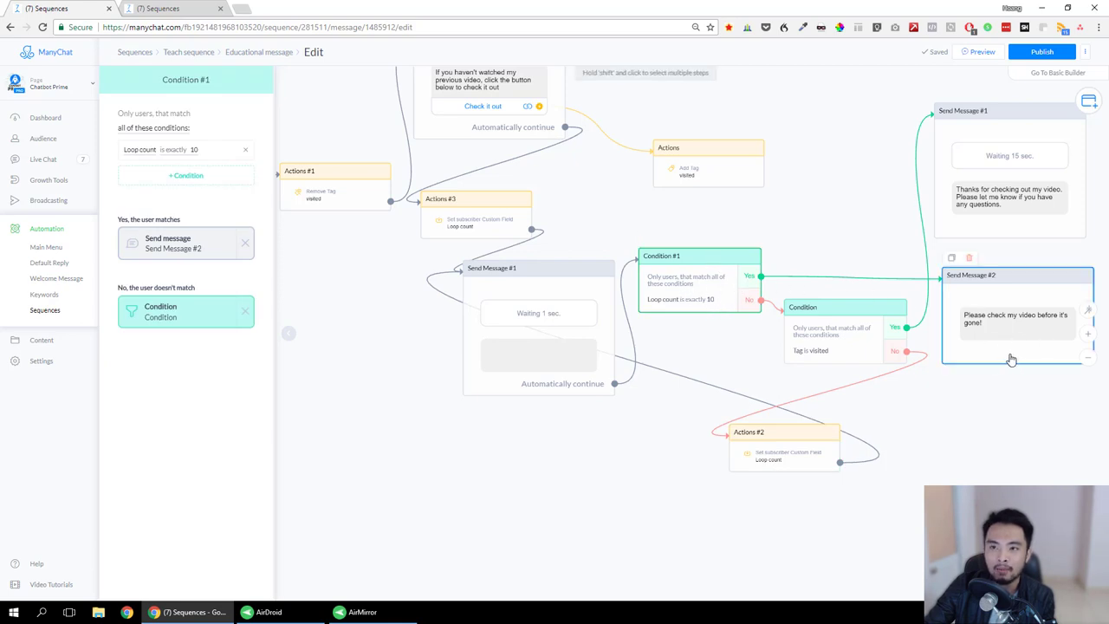
Change the custom field operation in Actions #2 to increase the Loop count number by 1.
click(841, 508)
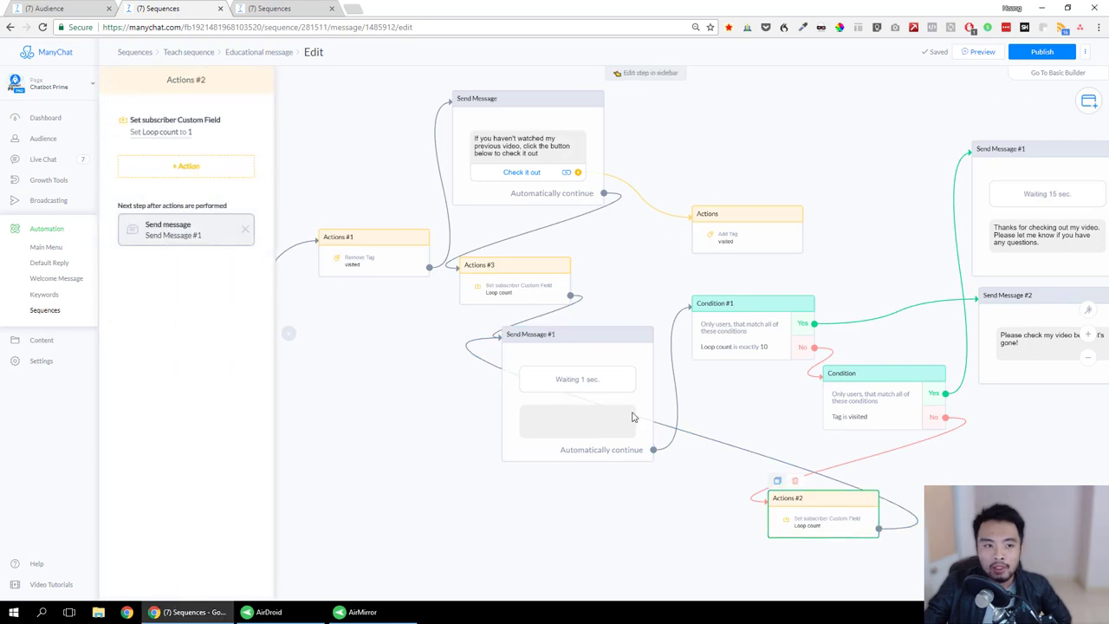
click(193, 139)
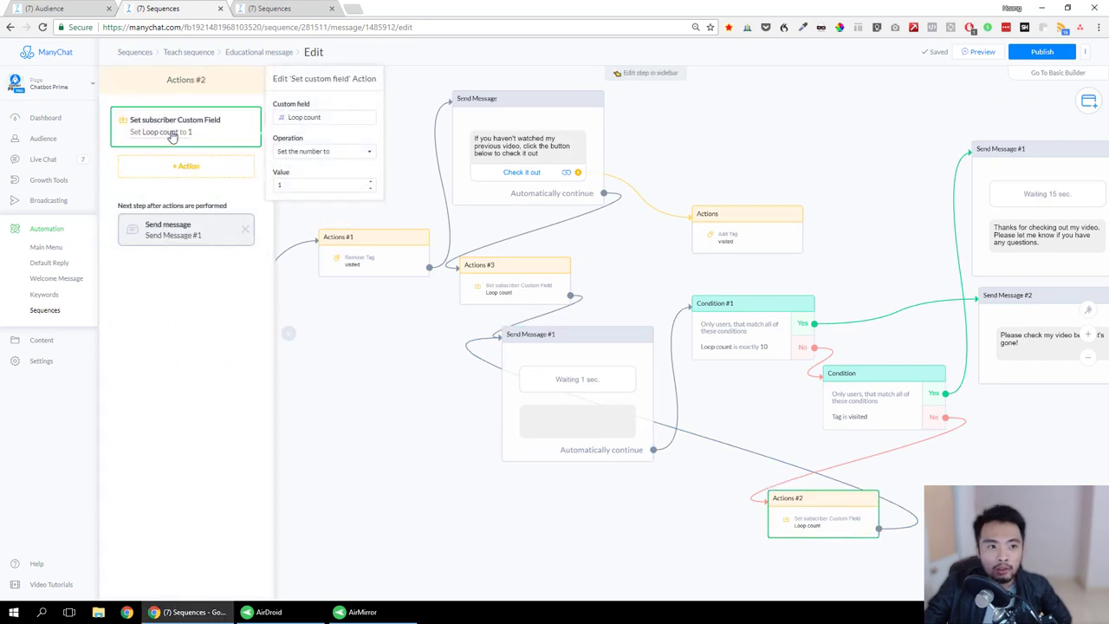
click(317, 153)
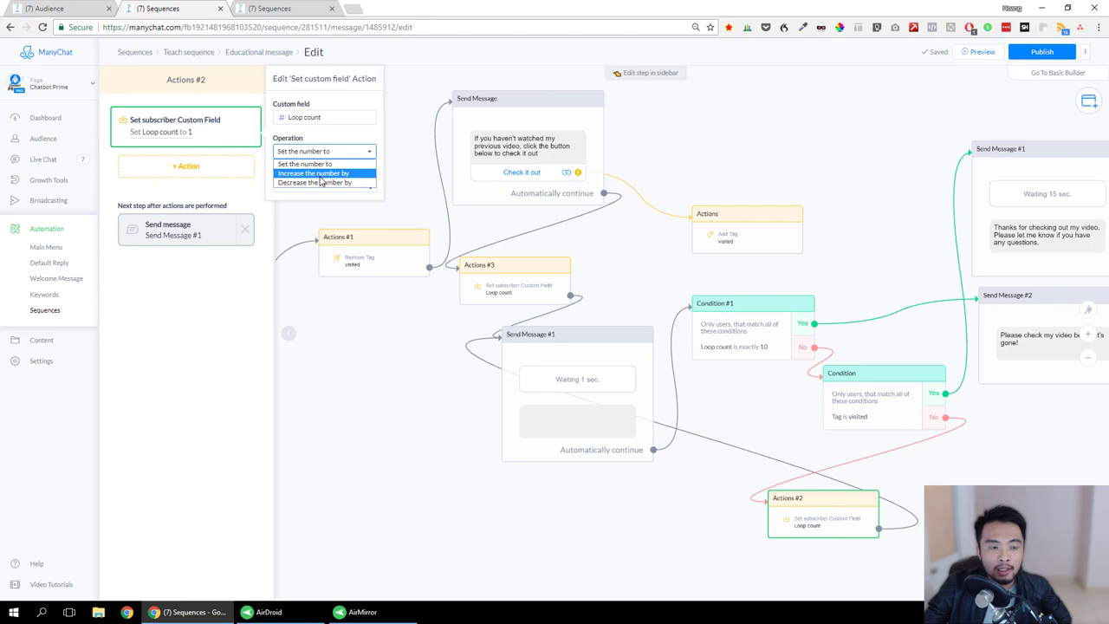
click(320, 176)
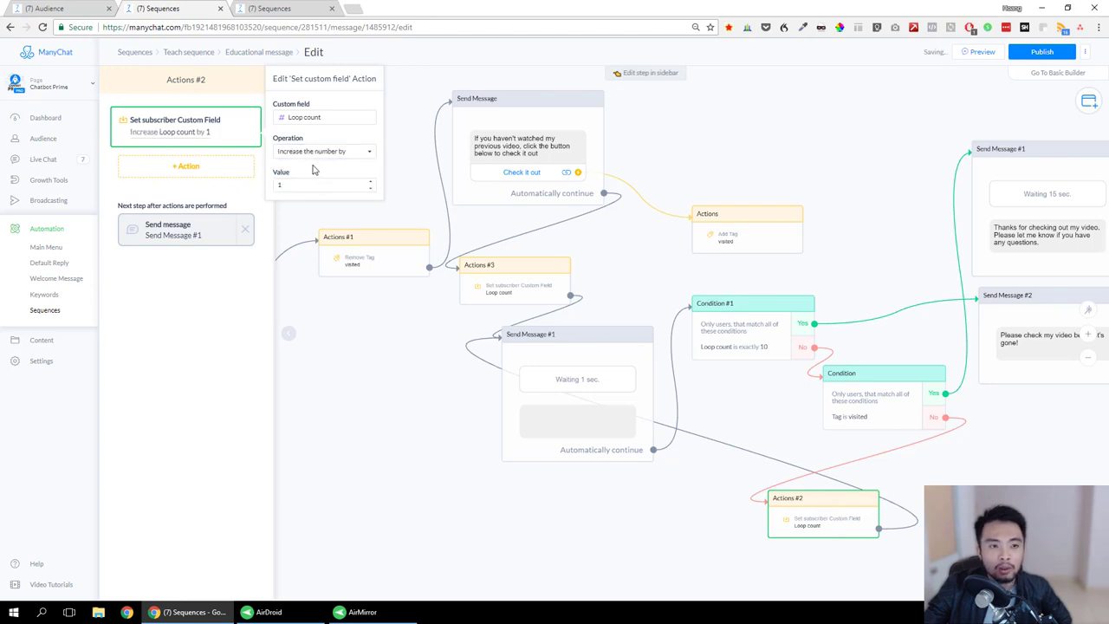
click(311, 187)
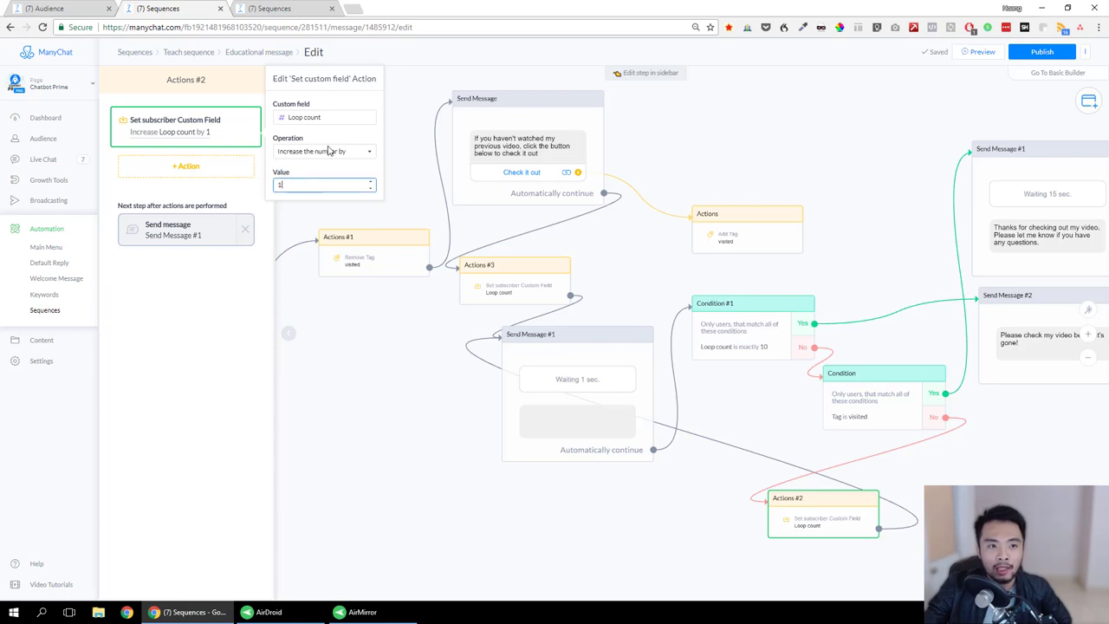
drag(294, 187, 259, 188)
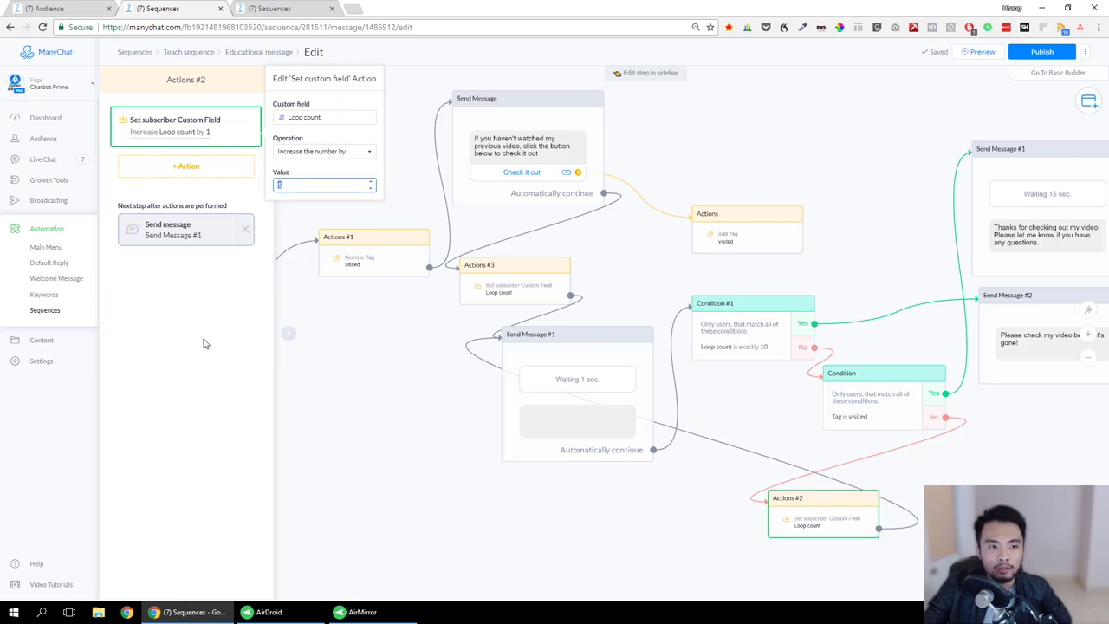
click(376, 443)
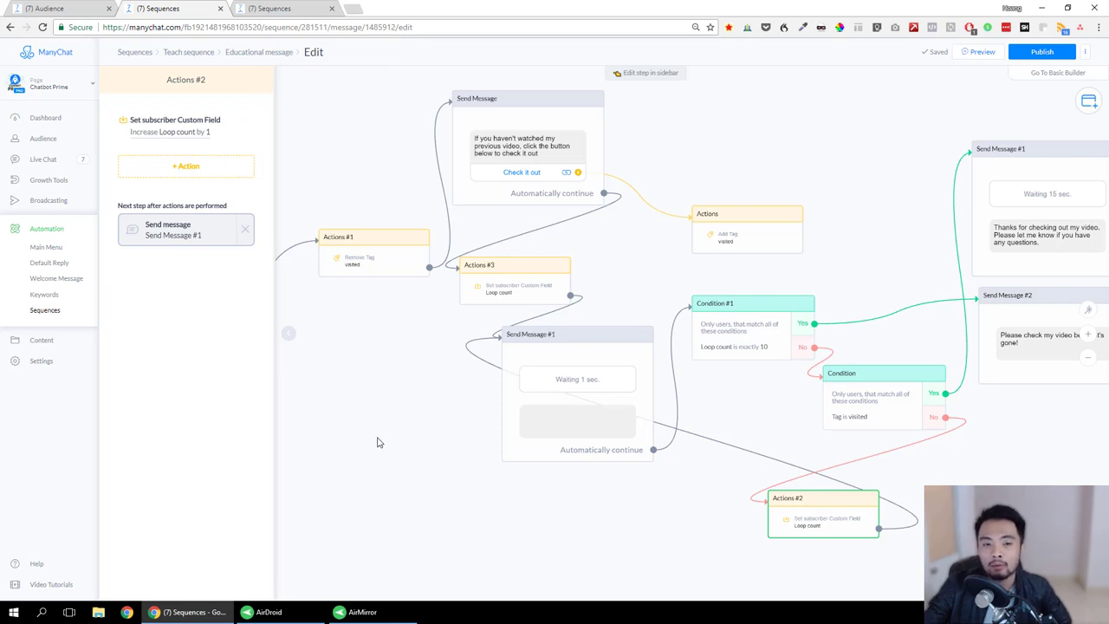
click(368, 410)
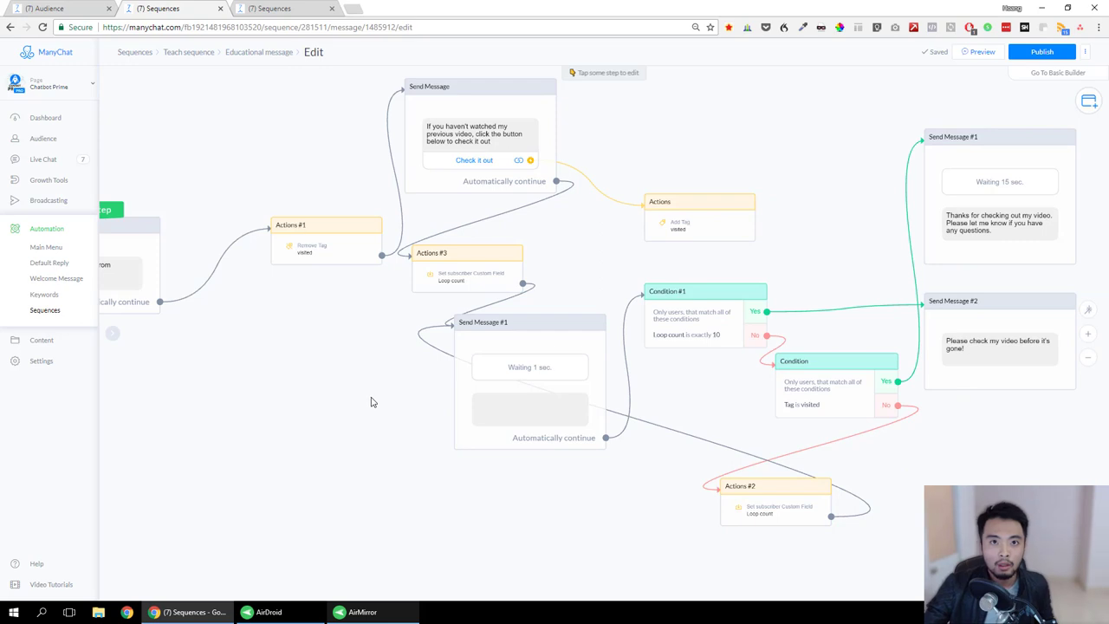
Preview the sequence, check the bot's messages on the mirrored phone in AirMirror, and return to the flow builder in the browser.
click(984, 54)
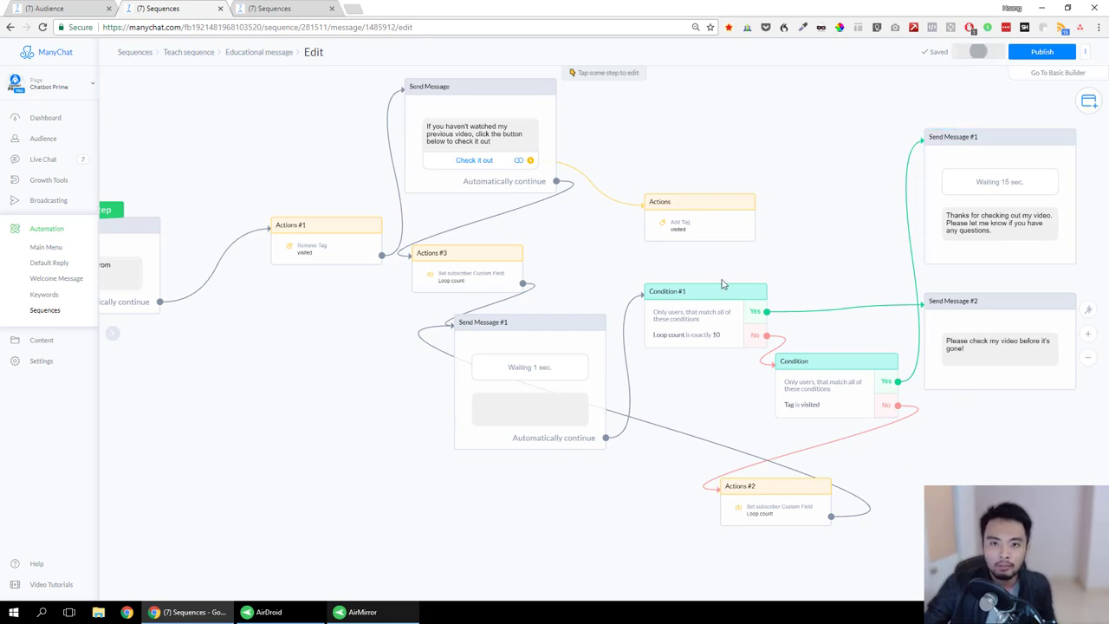
click(362, 612)
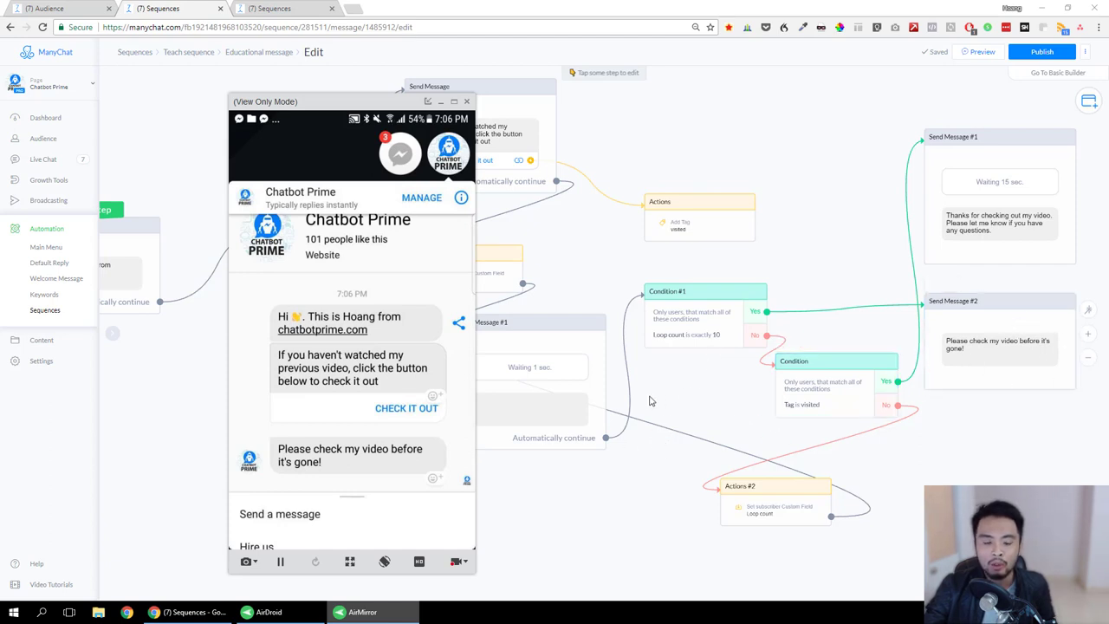
click(585, 374)
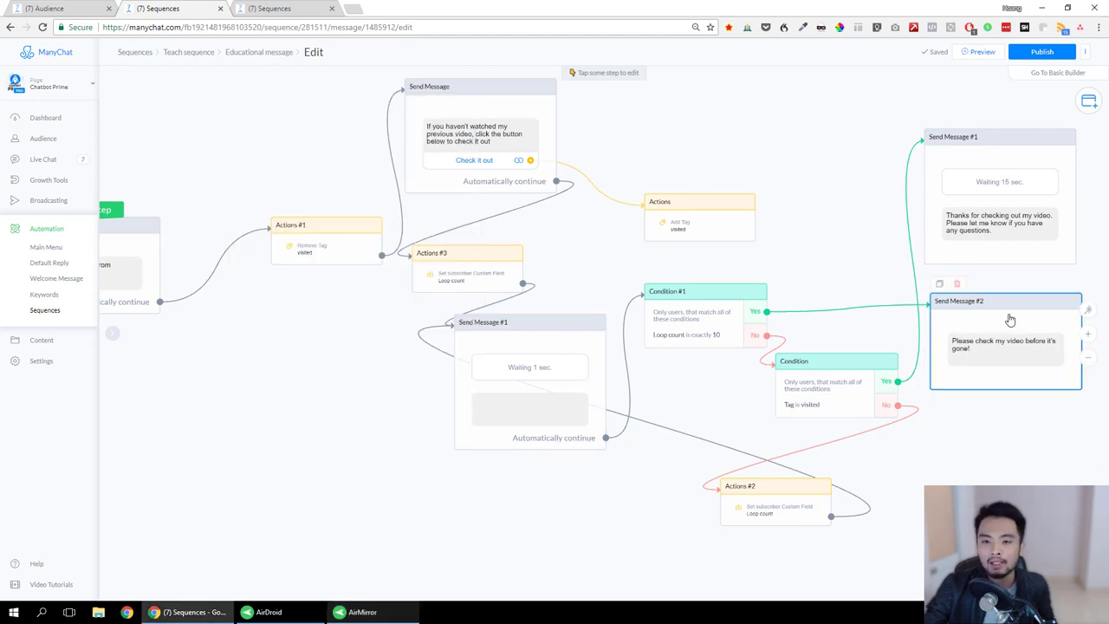
Raise Send Message #2 slightly in the flow, closer to the 15-second Send Message #1.
drag(1009, 321, 1010, 302)
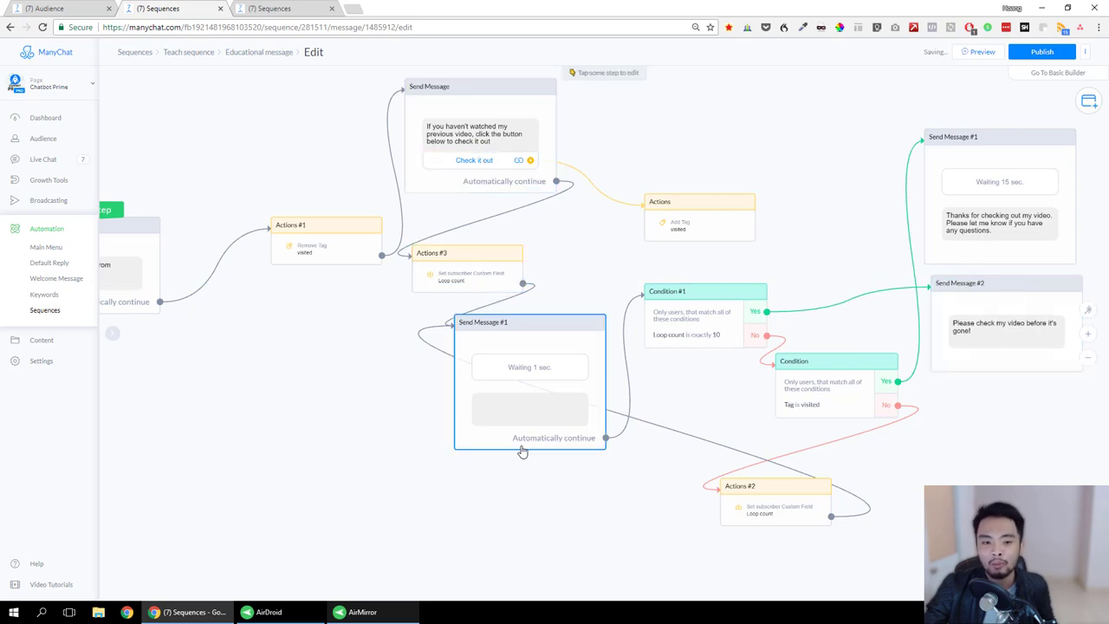
scroll(523, 451, left, 3)
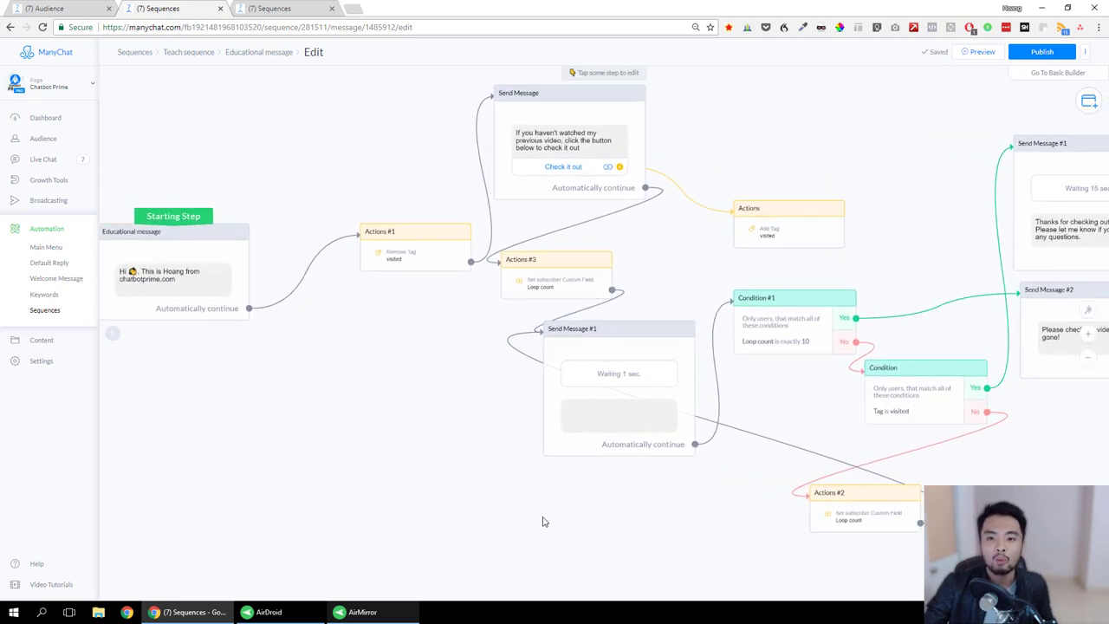
drag(544, 521, 501, 527)
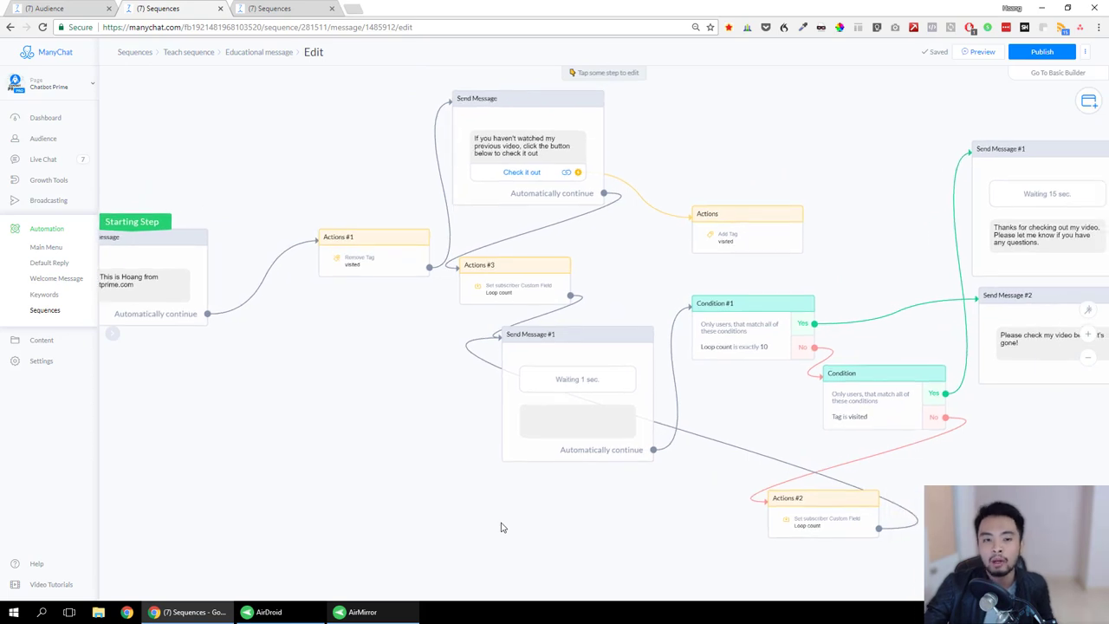